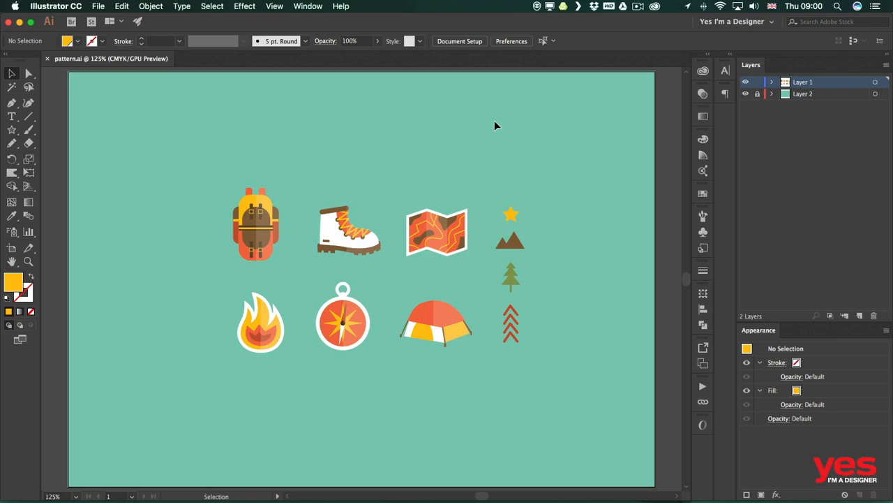
Step: Select all the camping icons on the artboard and make a new pattern from them
left_click_drag(493, 349, 494, 349)
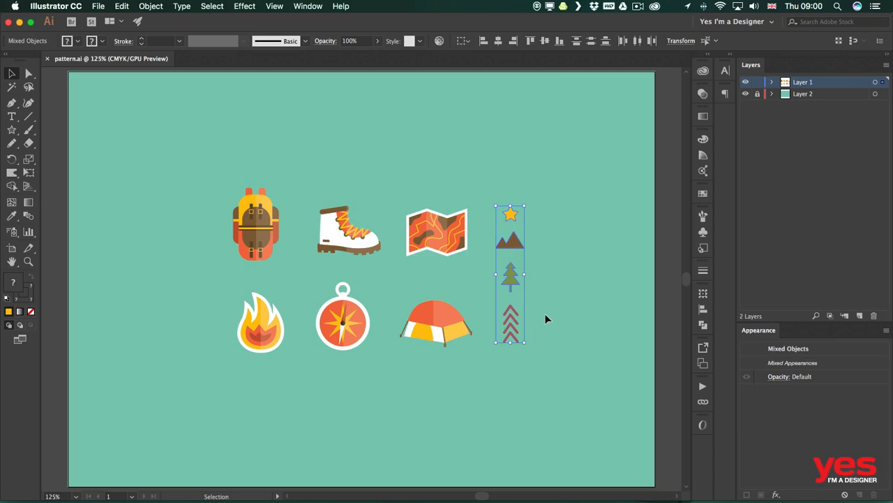
left_click(557, 237)
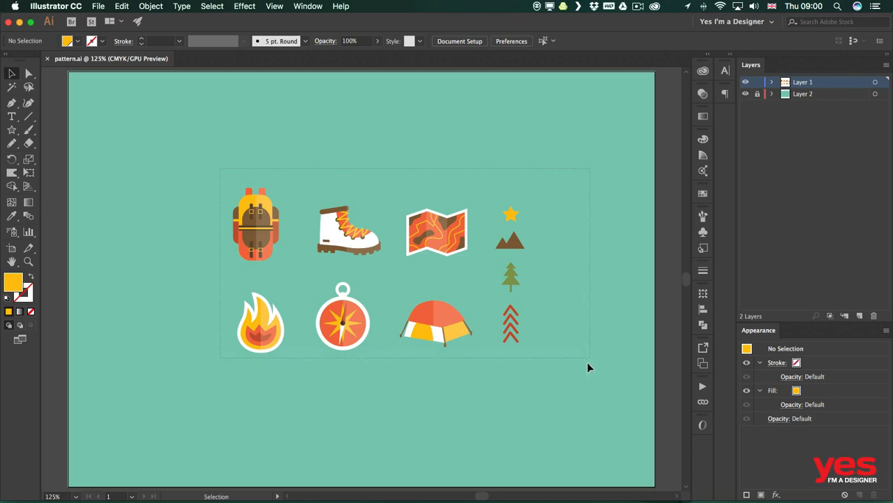
left_click_drag(587, 362, 589, 360)
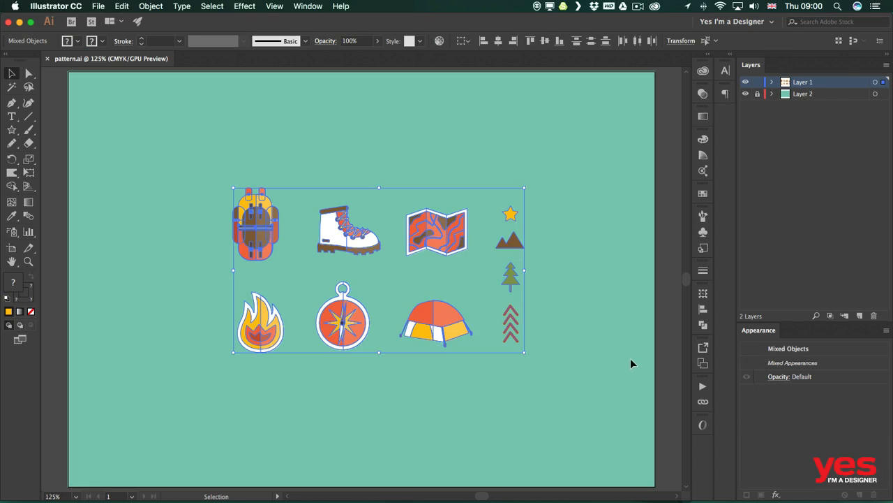
left_click(152, 8)
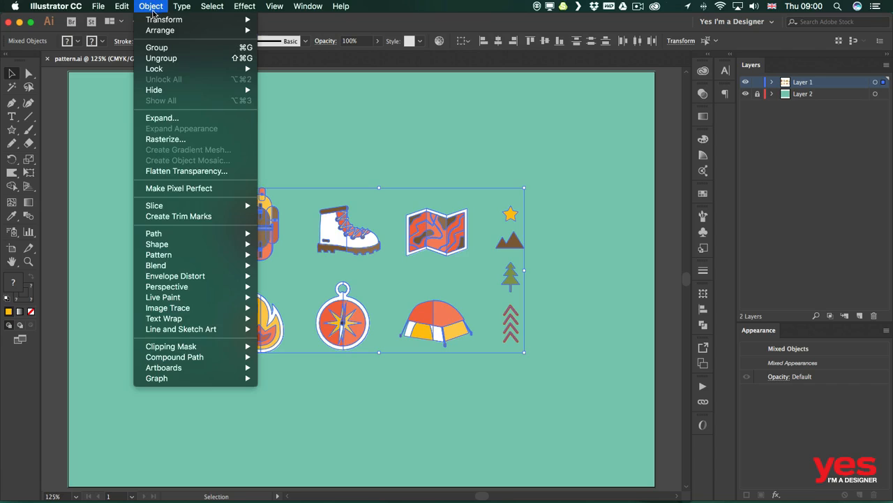
mouse_move(207, 255)
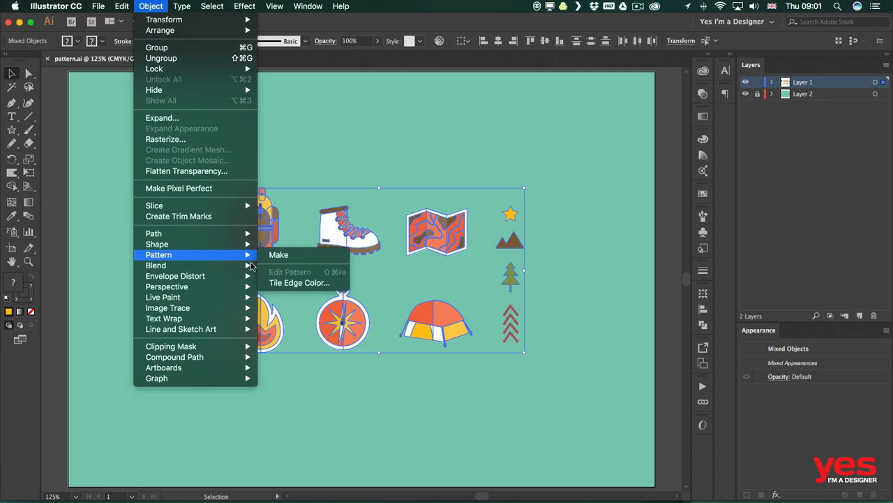
left_click(310, 261)
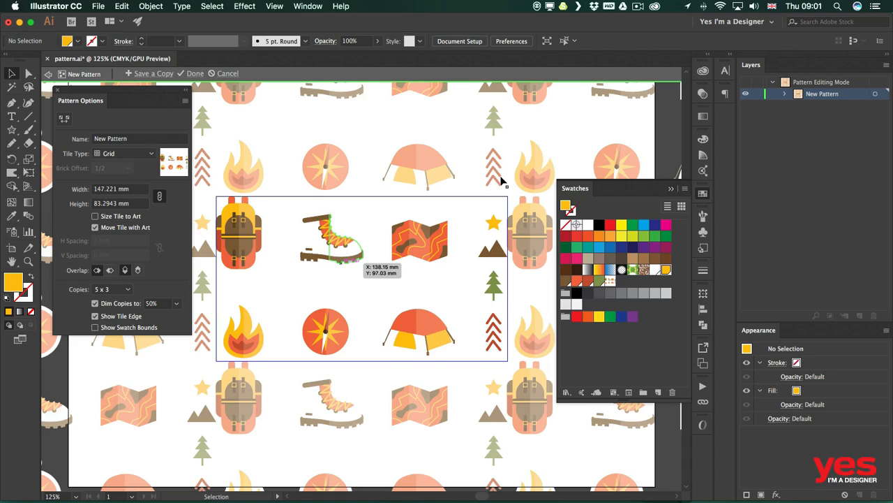
Step: Hide the swatches and list the individual objects inside the New Pattern layer
left_click(703, 193)
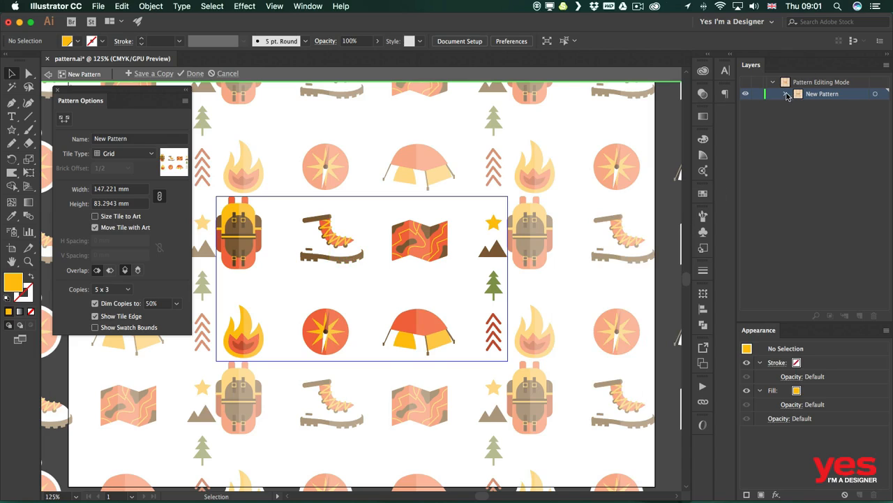
left_click(785, 94)
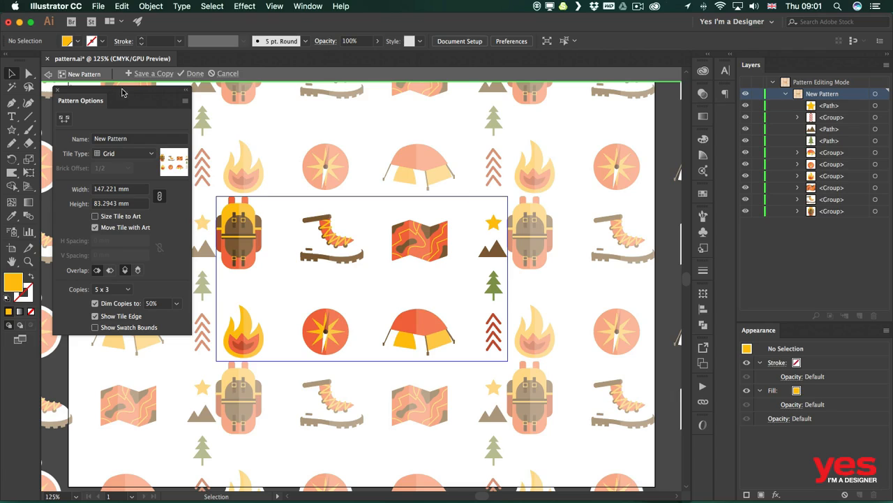
left_click_drag(123, 97, 130, 123)
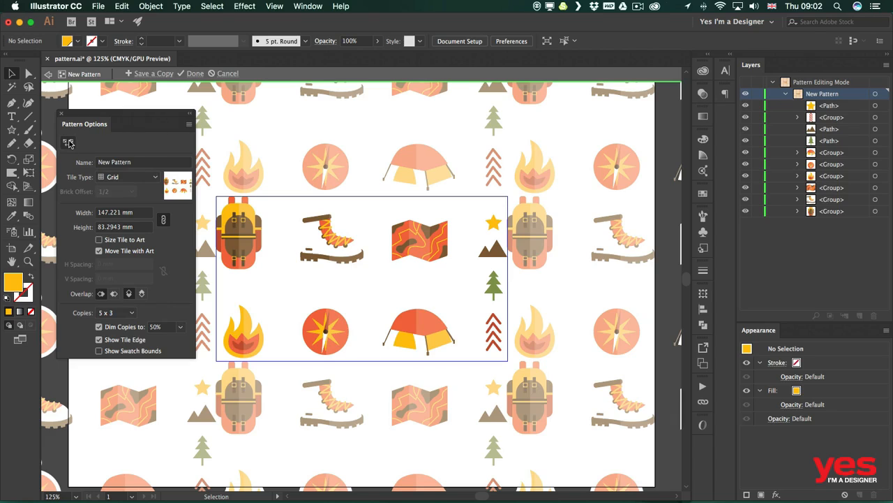
Step: Enlarge the pattern tile on all four sides with the Pattern Tile tool to about 156 × 97 mm
left_click(69, 143)
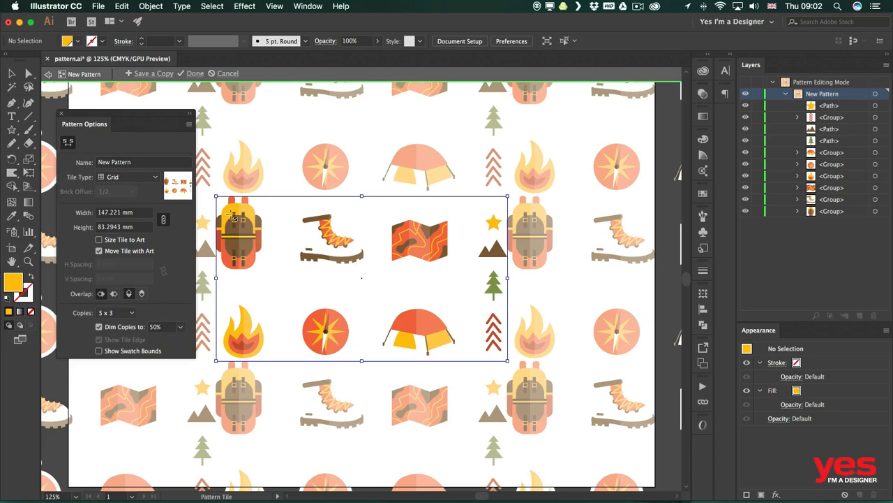
left_click_drag(362, 196, 361, 183)
left_click_drag(215, 271, 206, 271)
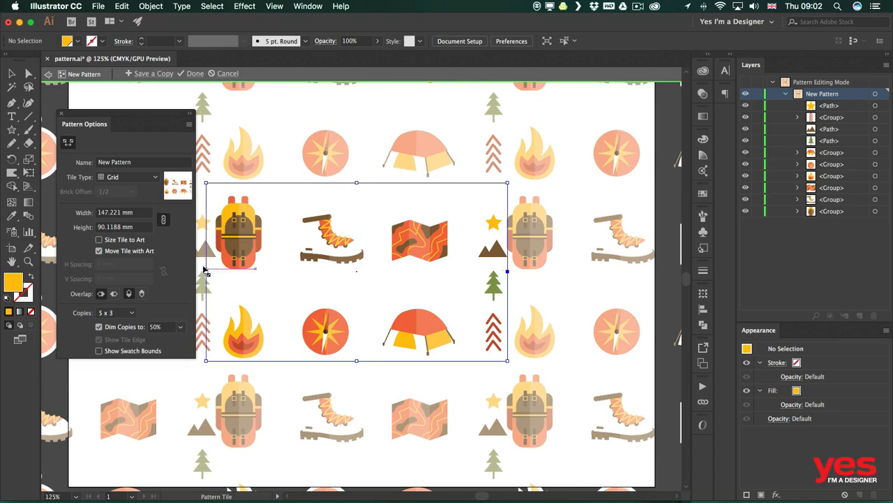
left_click_drag(357, 362, 361, 376)
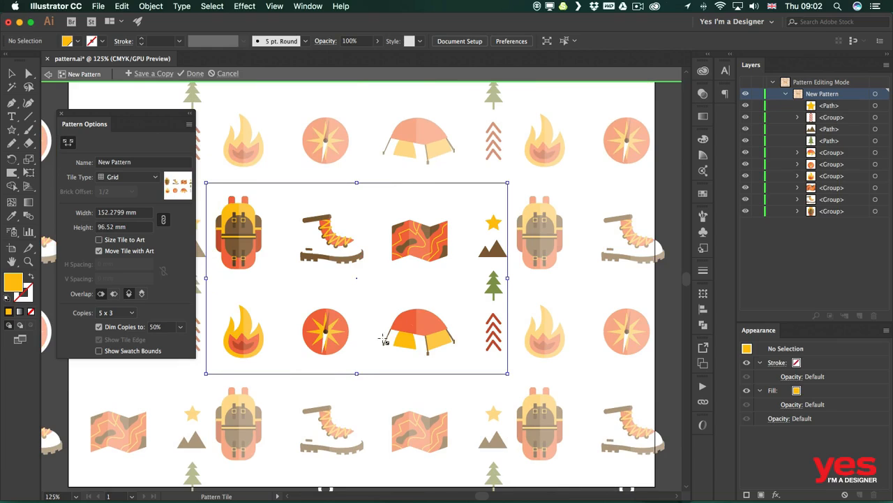
left_click_drag(505, 283, 515, 281)
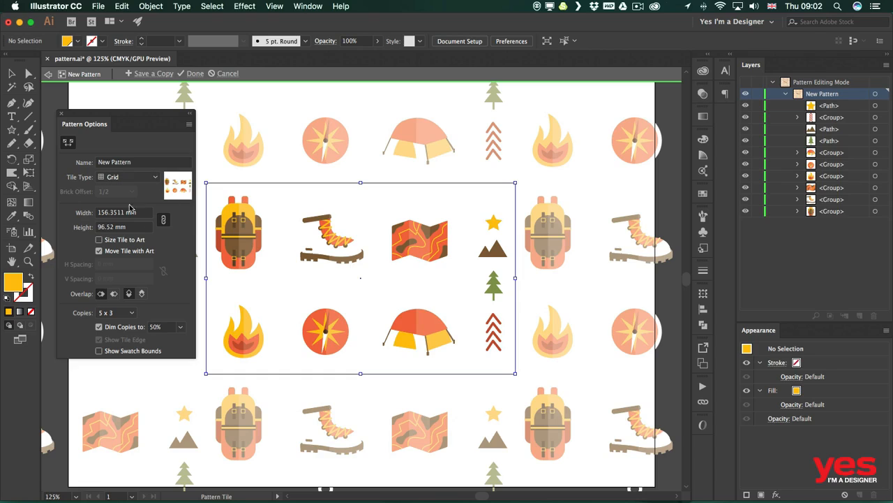
key("v")
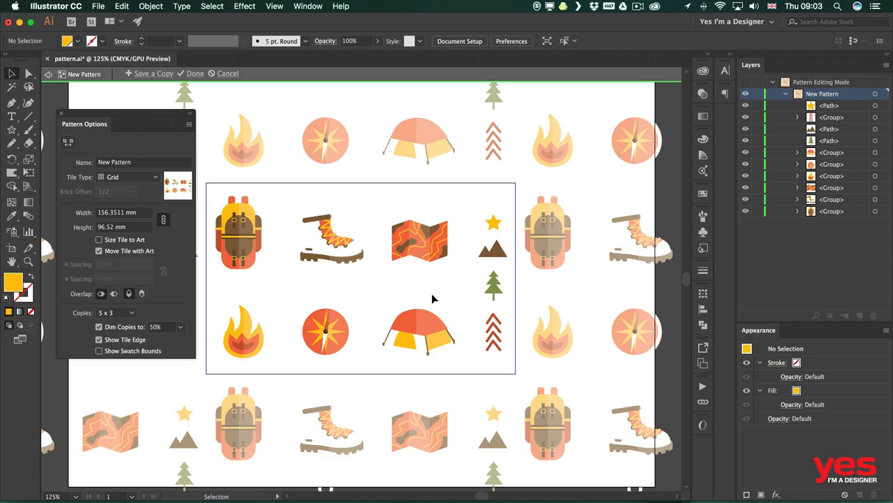
Step: Move the backpack and the boot closer together in the tile so that they overlap
left_click_drag(241, 236, 271, 269)
left_click_drag(345, 250, 336, 228)
left_click_drag(269, 262, 286, 255)
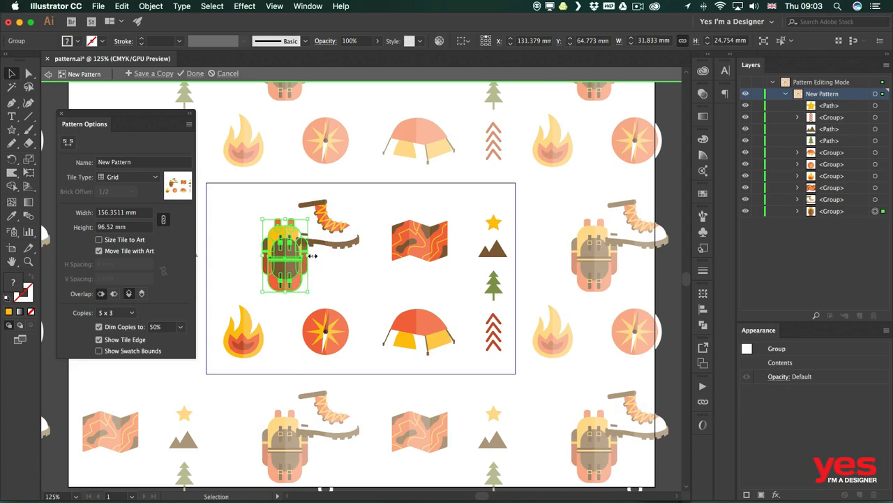
Step: Enlarge the backpack to about 28 × 44 mm, bring it in front of the boot and tilt it counterclockwise
left_click_drag(308, 218, 329, 202)
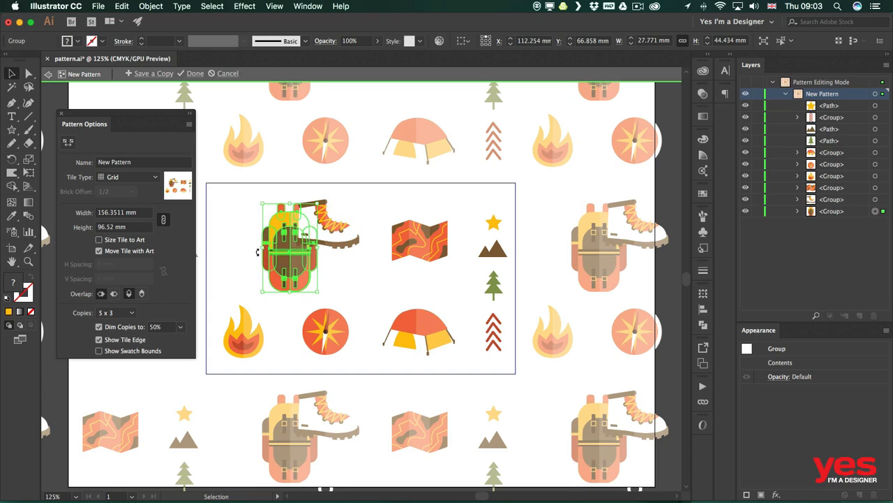
key("v")
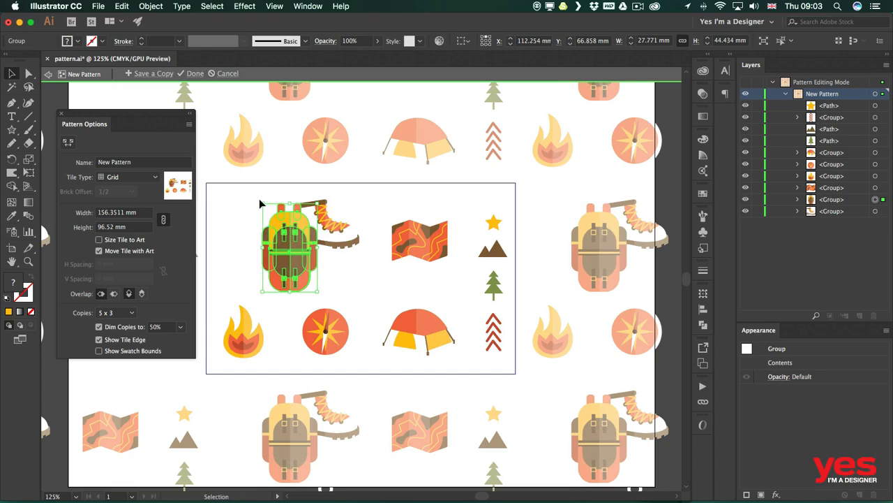
key("r")
left_click_drag(291, 196, 269, 201)
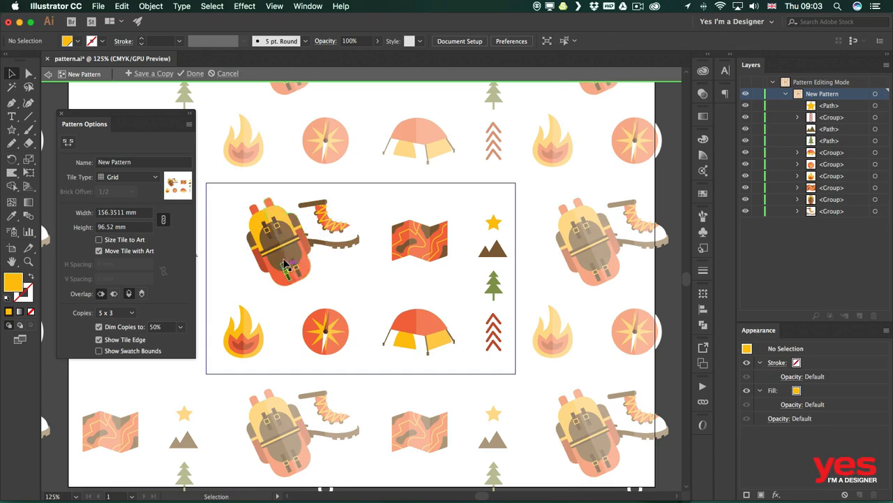
left_click_drag(298, 266, 284, 263)
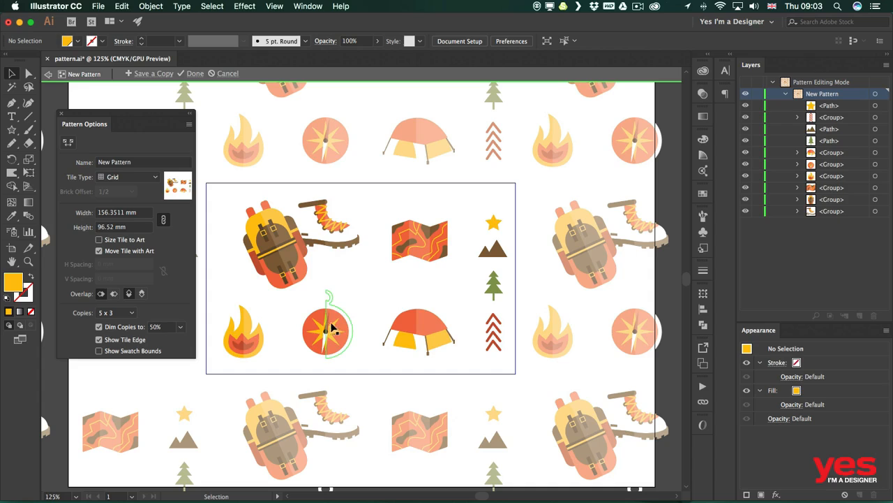
Step: Move the compass up below the boot, and rotate the map and place it across the tile's upper edge beside the boot
left_click_drag(331, 329, 345, 306)
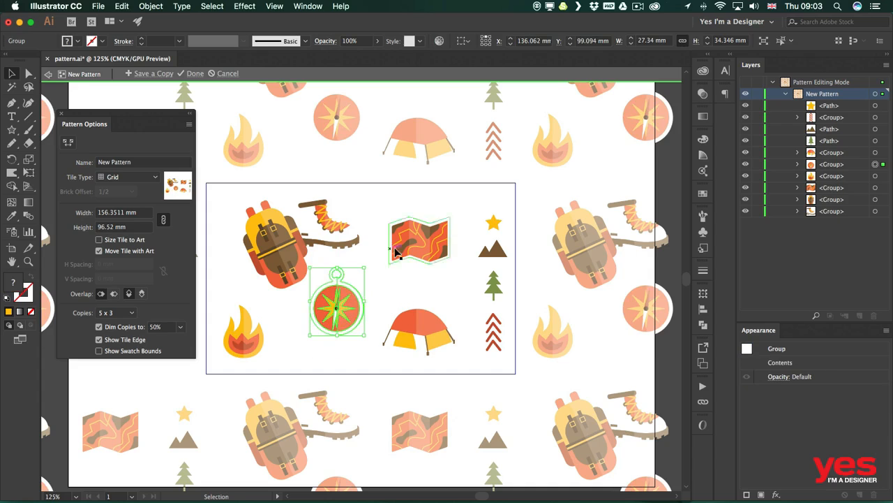
left_click_drag(429, 236, 400, 260)
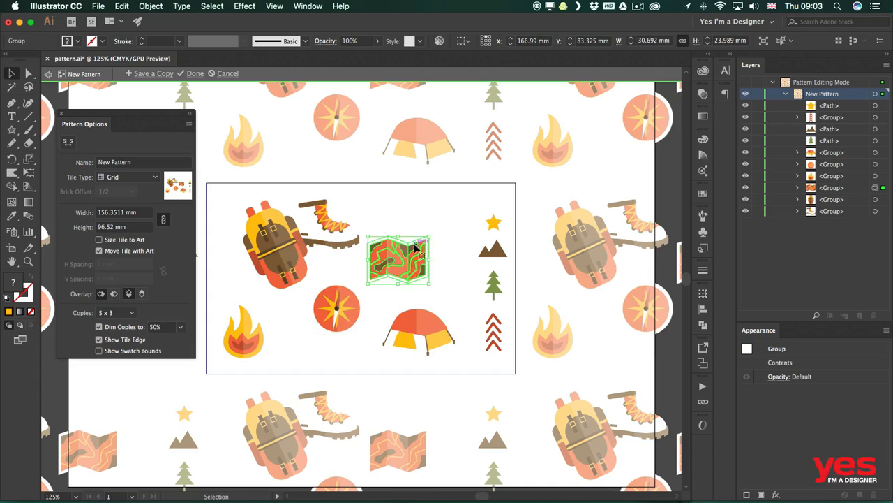
key("r")
left_click_drag(431, 232, 384, 209)
key("v")
left_click(393, 254)
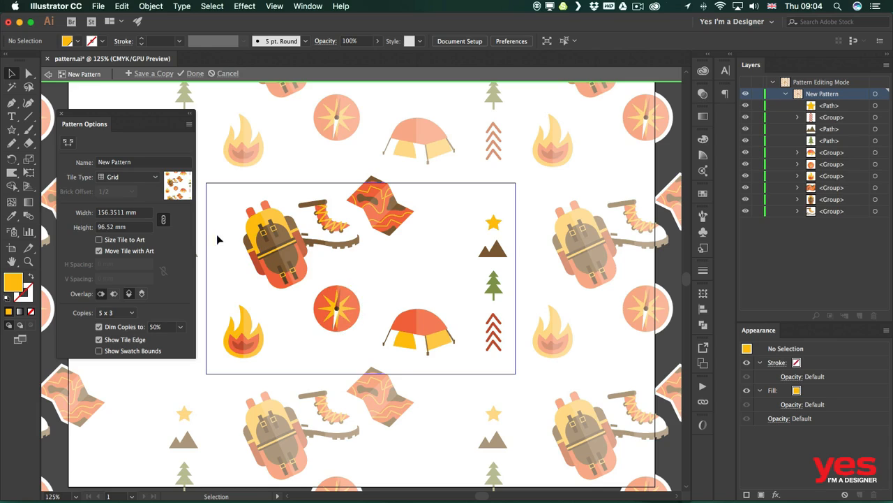
Step: Draw a yellow rectangle covering the whole tile, about 156 × 96 mm, and place it behind all the icons
key("m")
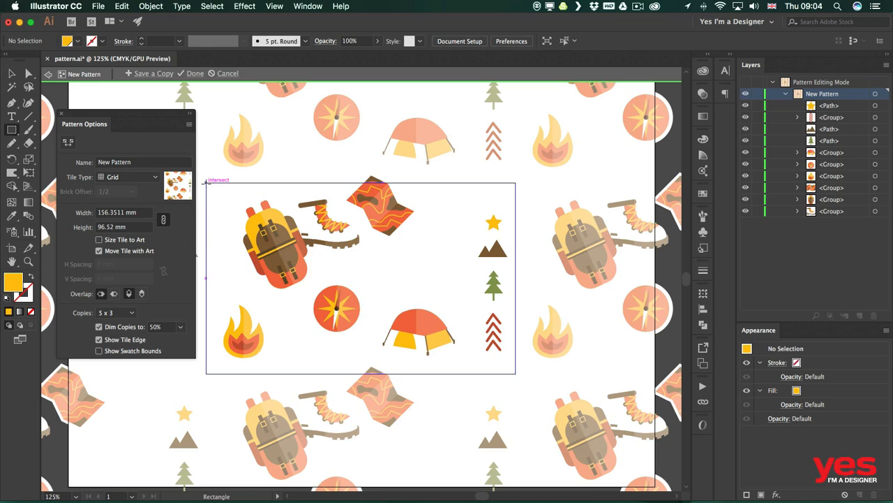
left_click_drag(207, 183, 516, 374)
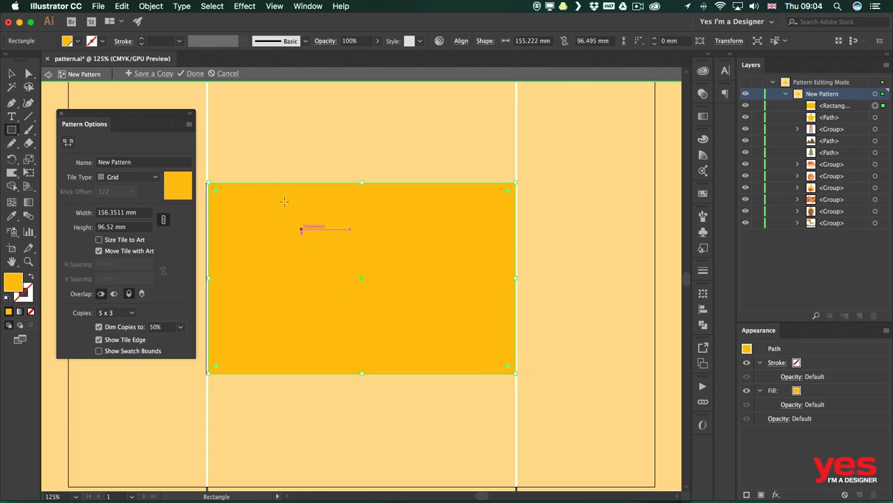
key("v")
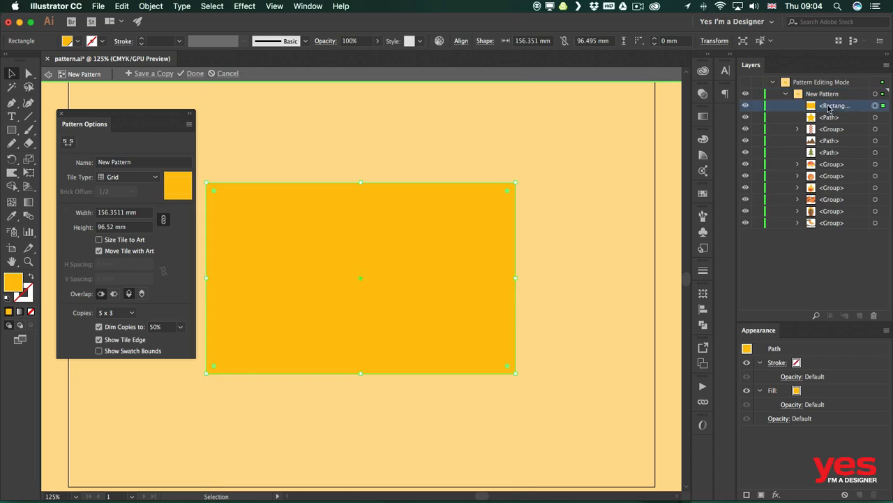
left_click_drag(840, 106, 829, 230)
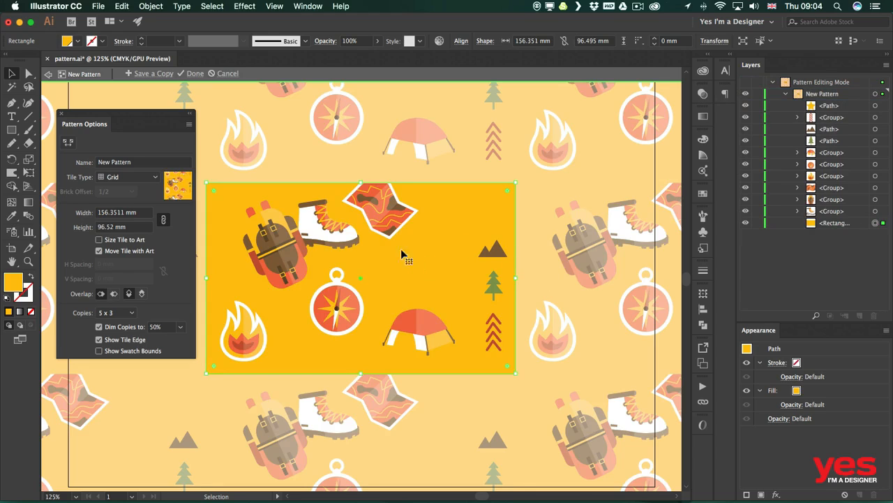
Step: Fill the background rectangle with a soft teal of C 59, M 10, Y 43, K 0 and deselect it
left_click(88, 42)
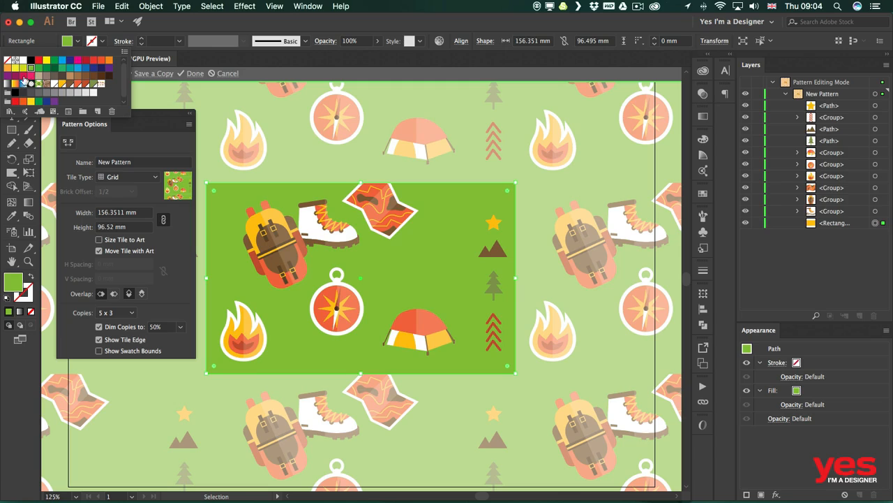
left_click(69, 68)
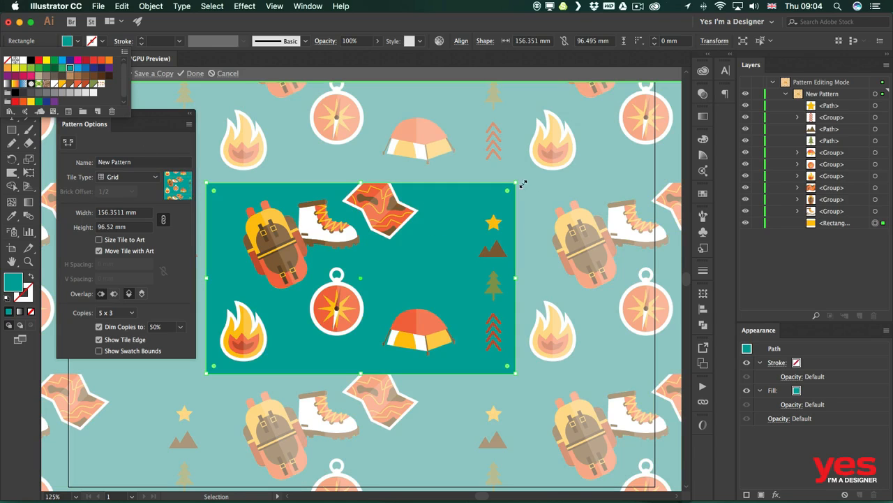
left_click(68, 44)
left_click(69, 44, "shift")
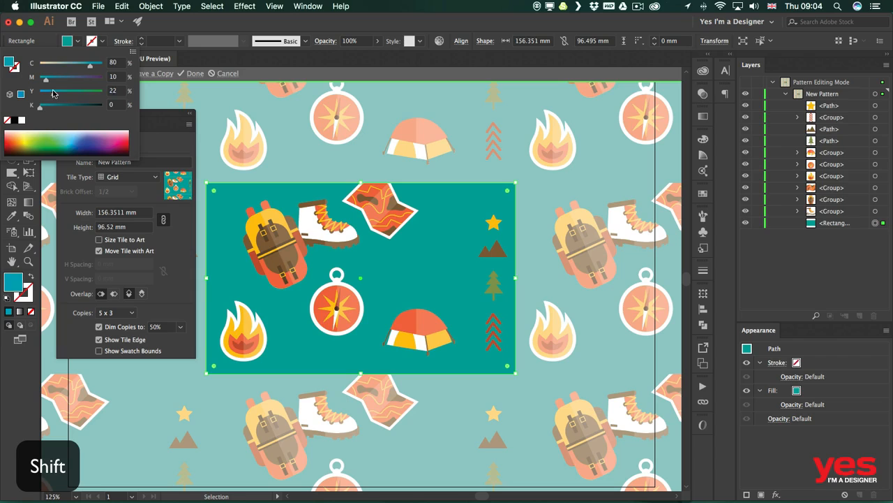
left_click_drag(85, 66, 77, 66)
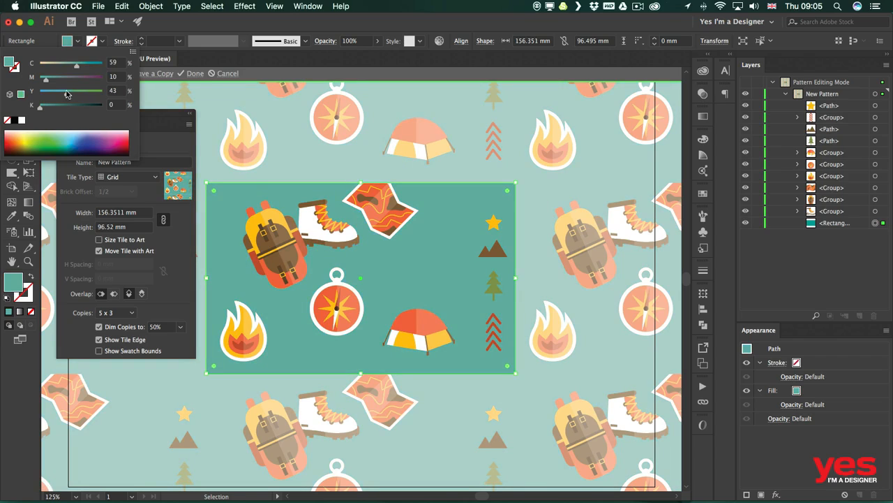
key("Escape")
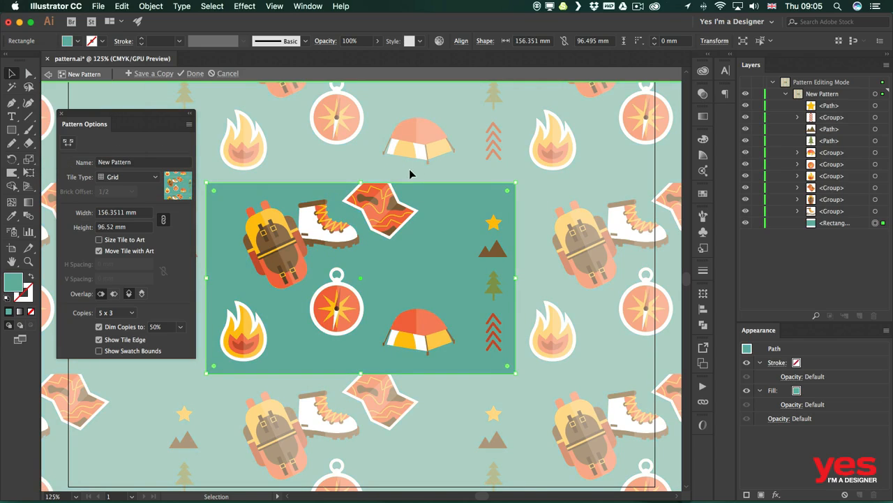
left_click(410, 169)
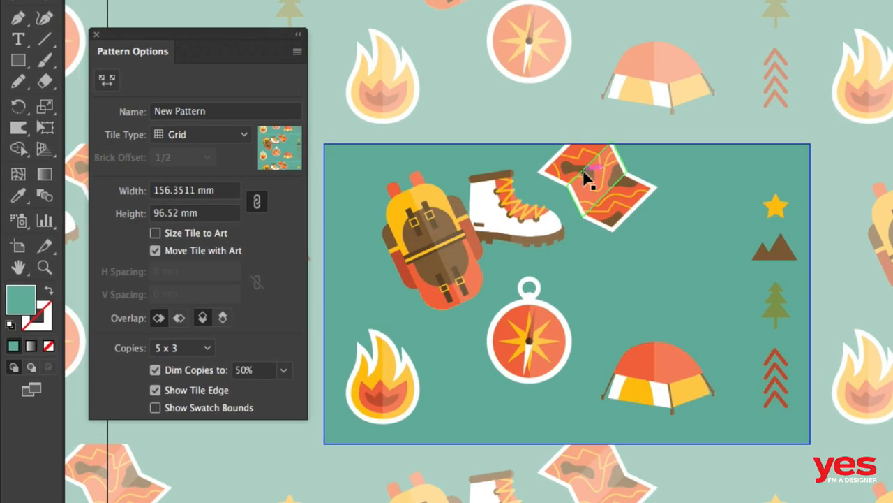
Step: Shift the map further over the tile's upper edge, enlarge it, and set the vertical overlap to bottom in front
left_click_drag(587, 178, 571, 162)
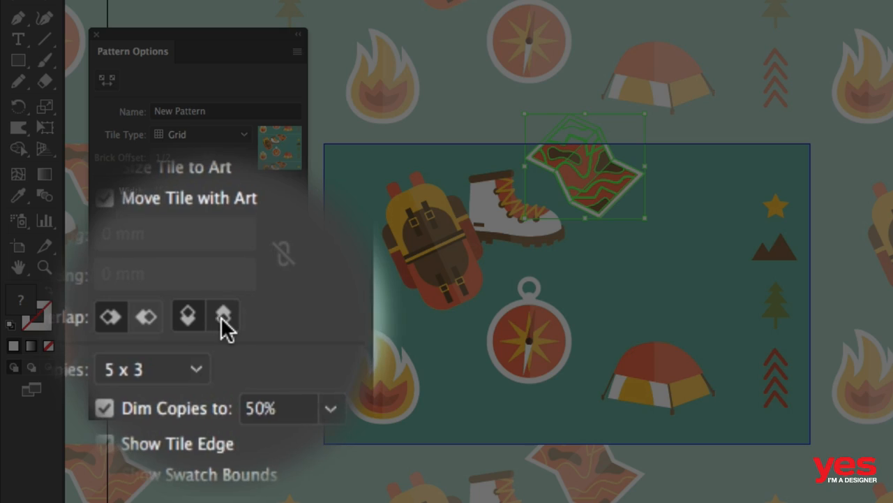
left_click(223, 318)
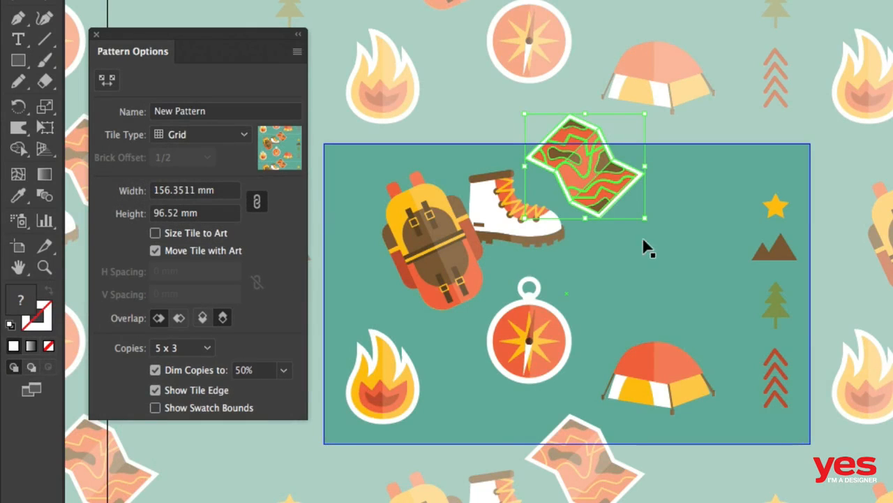
left_click_drag(645, 217, 667, 238)
mouse_move(601, 185)
left_mouse_down()
mouse_move(594, 175)
mouse_move(650, 195)
mouse_move(693, 187)
mouse_move(594, 176)
left_mouse_up()
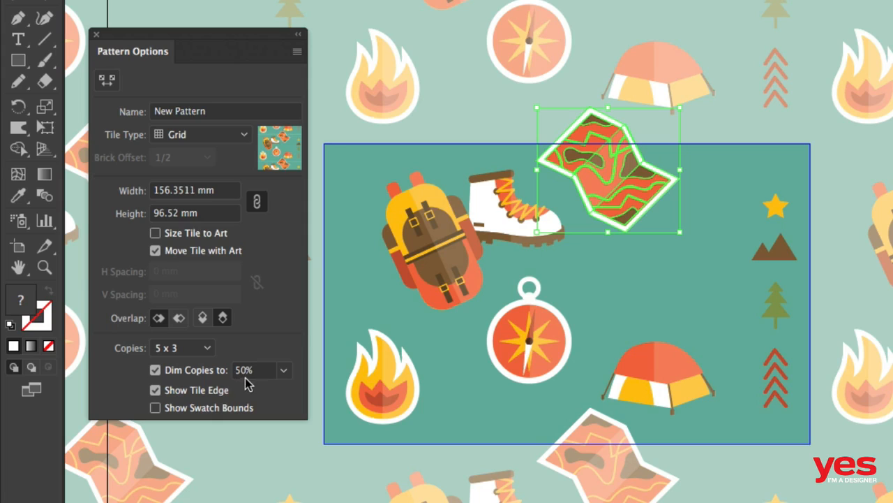
Step: Preview the pattern copies without dimming, and restore the dimming at 50%
left_click(155, 370)
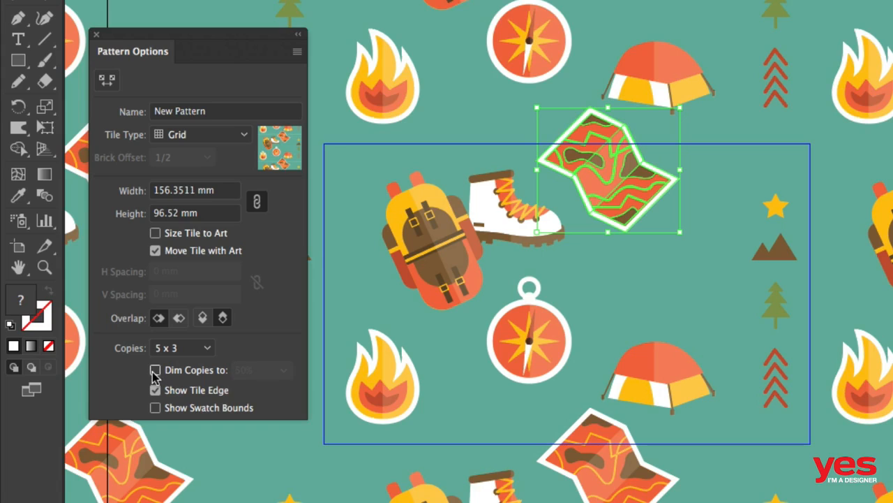
left_click(155, 371)
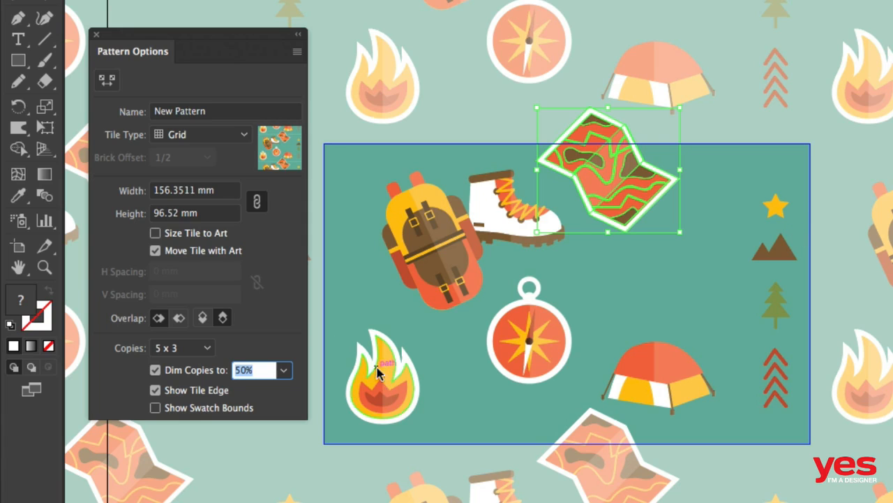
Step: Move the campfire over the tile's upper-left corner and set the horizontal overlap to right in front
left_click_drag(377, 366, 372, 342)
left_click_drag(376, 286, 453, 297)
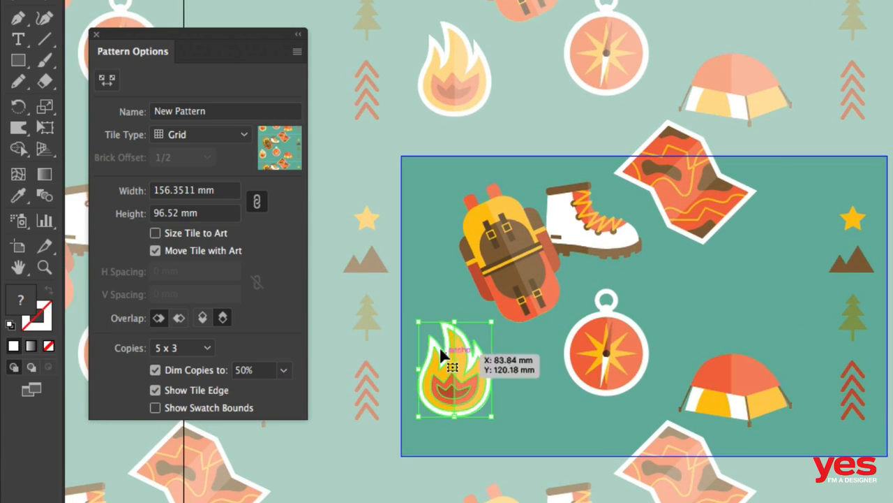
left_click_drag(438, 333, 388, 208)
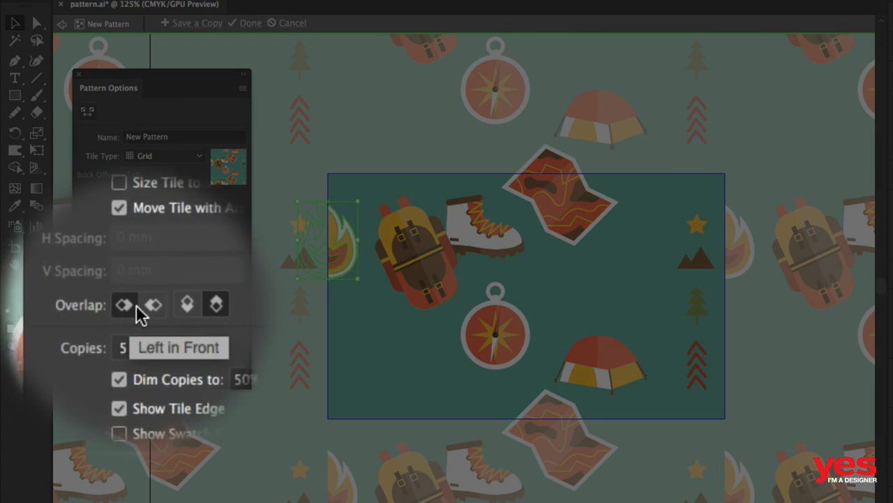
left_click(147, 307)
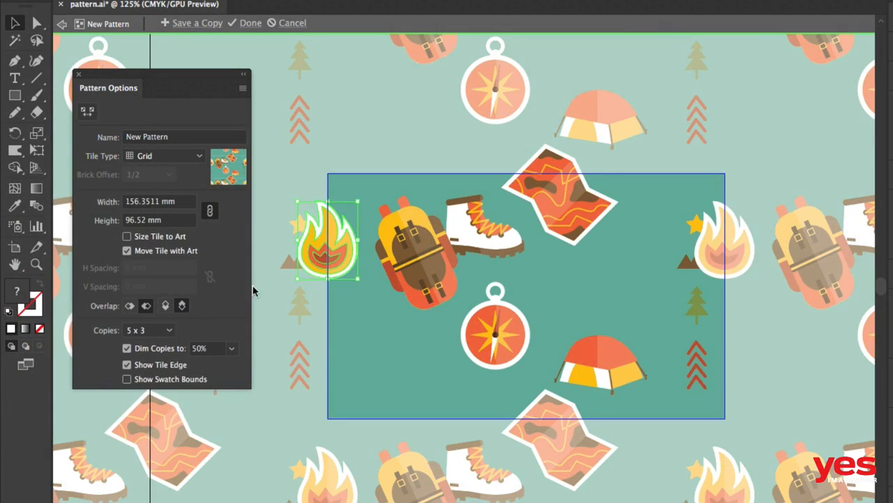
left_click_drag(340, 248, 351, 182)
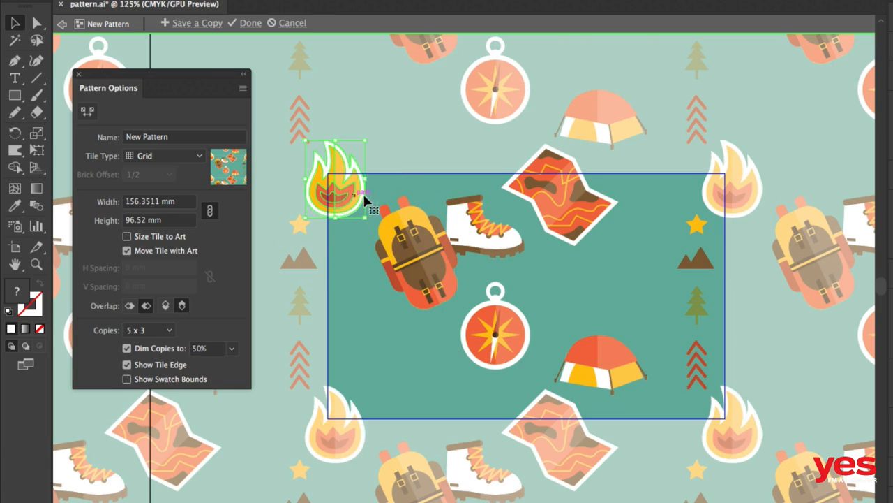
Step: Try the campfire on the tile's lower-right corner, and move it back over the upper-left corner
left_click_drag(347, 189, 748, 429)
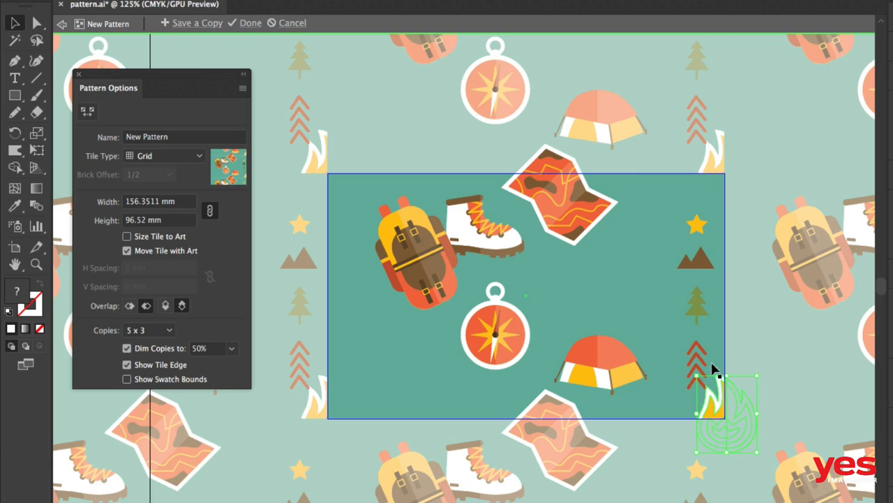
left_click_drag(713, 407, 325, 176)
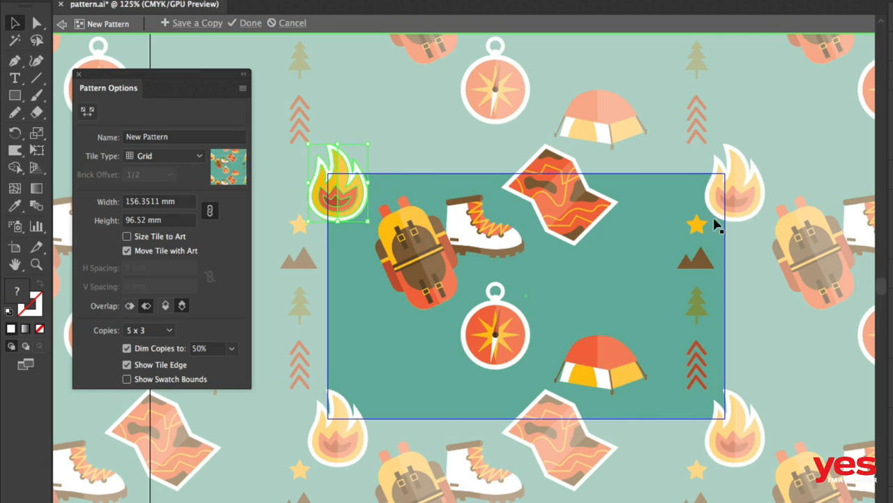
left_click(182, 305)
Step: Move the tent below the backpack, and shift the compass slightly right below the map and enlarge it
left_click_drag(595, 356, 396, 340)
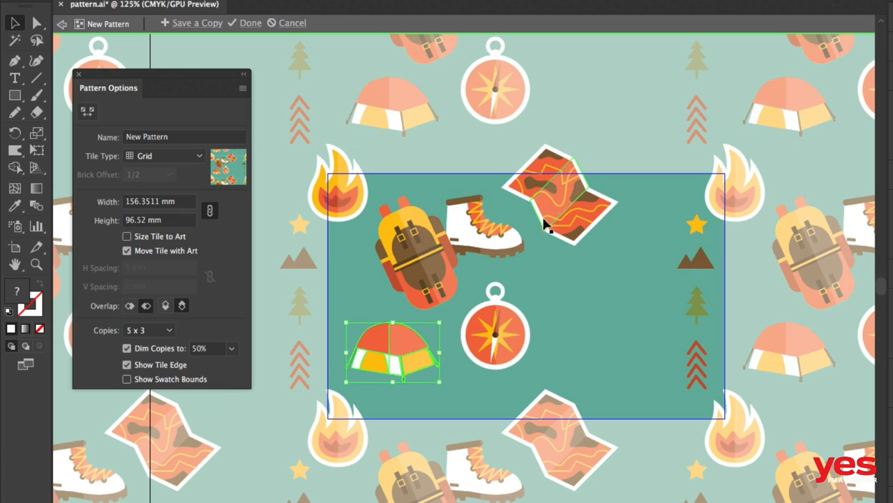
left_click_drag(509, 335, 551, 328)
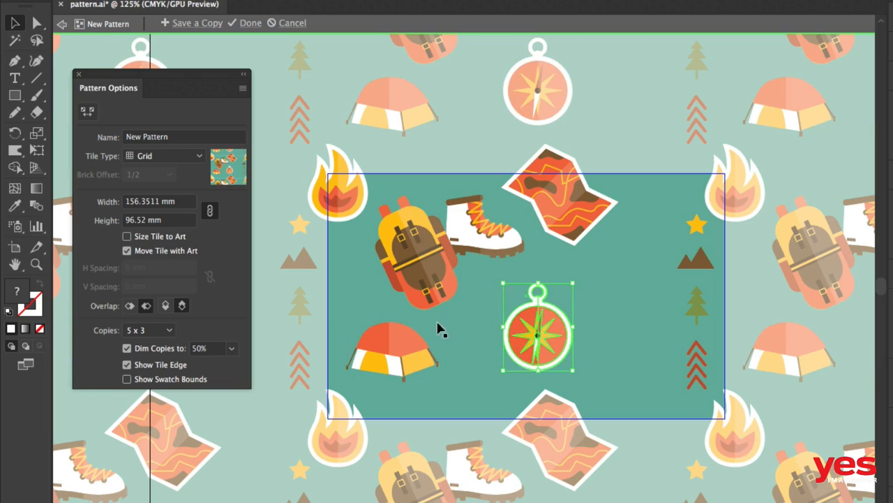
left_click_drag(572, 283, 582, 272)
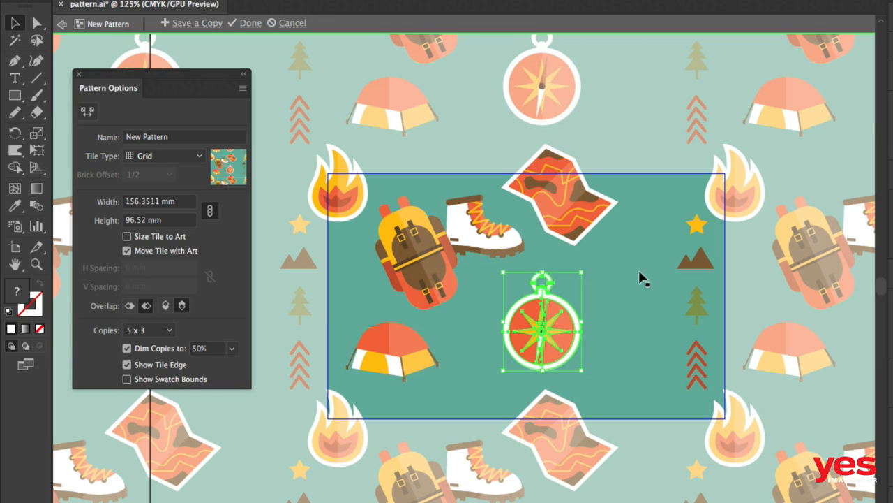
Step: Place the mountains beside the compass, the star to the left of the backpack, and the tree below the mountains
left_click_drag(696, 260, 473, 322)
left_click_drag(696, 224, 357, 295)
left_click_drag(702, 310, 480, 380)
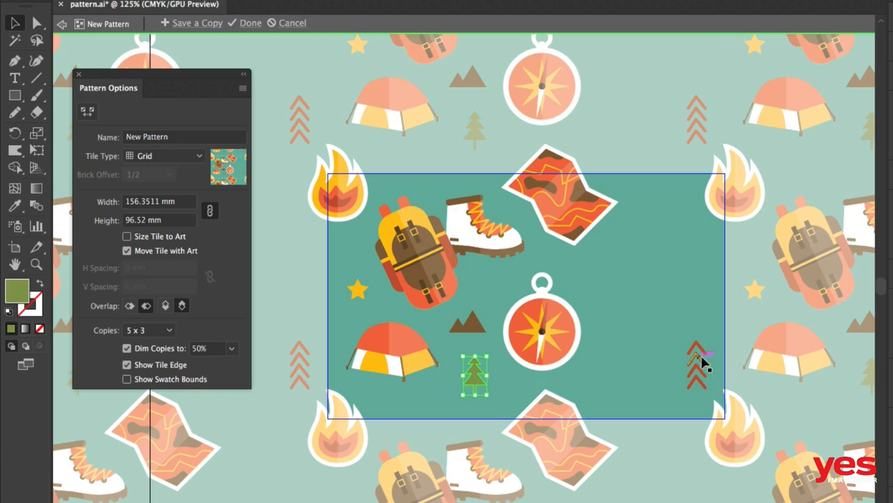
Step: Move the chevron arrows below the boot, tilt them clockwise, and place them above the mountains
left_click_drag(701, 363, 483, 289)
key("r")
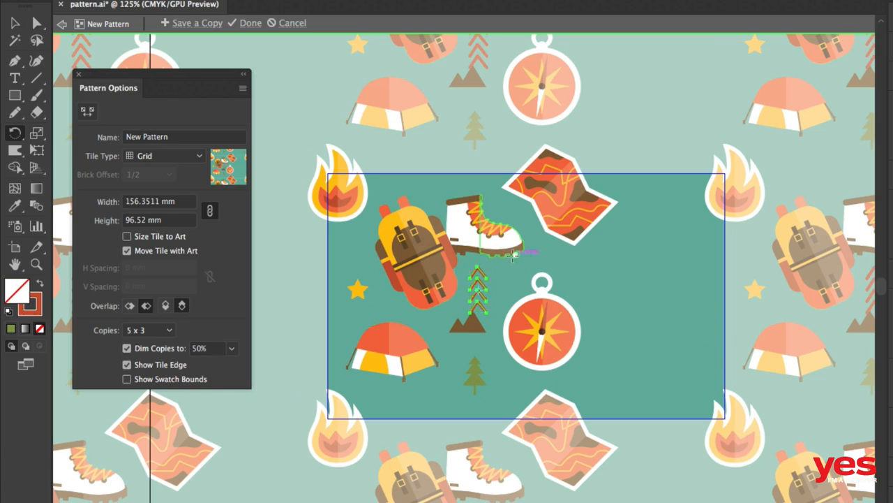
left_click_drag(517, 244, 538, 305)
key("v")
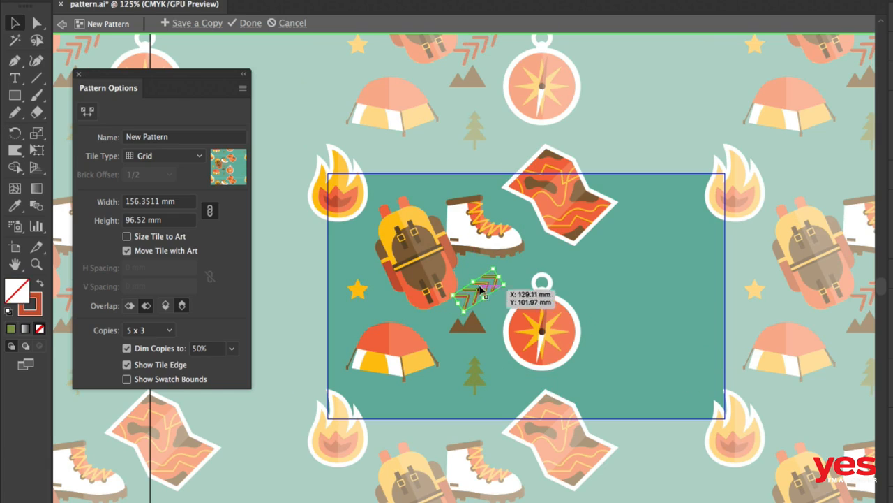
left_click_drag(490, 284, 513, 279)
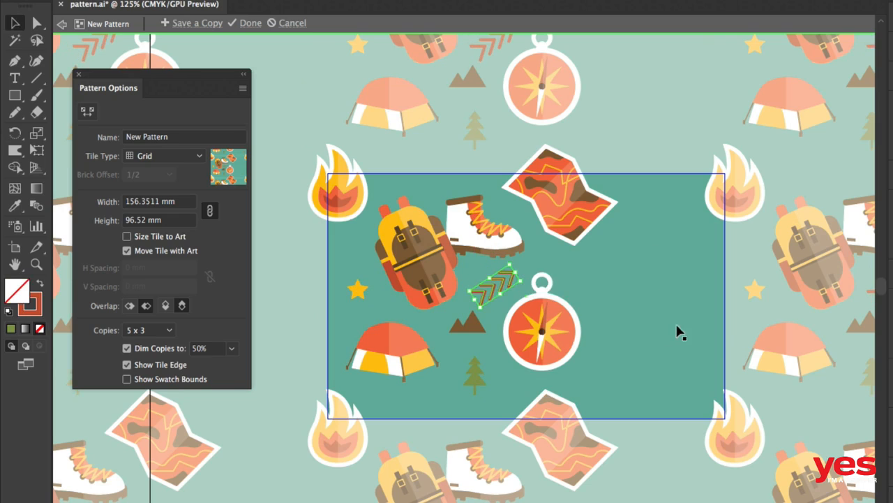
Step: Shrink the pattern tile around the icons to about 105.6 × 91.7 mm
left_click(87, 110)
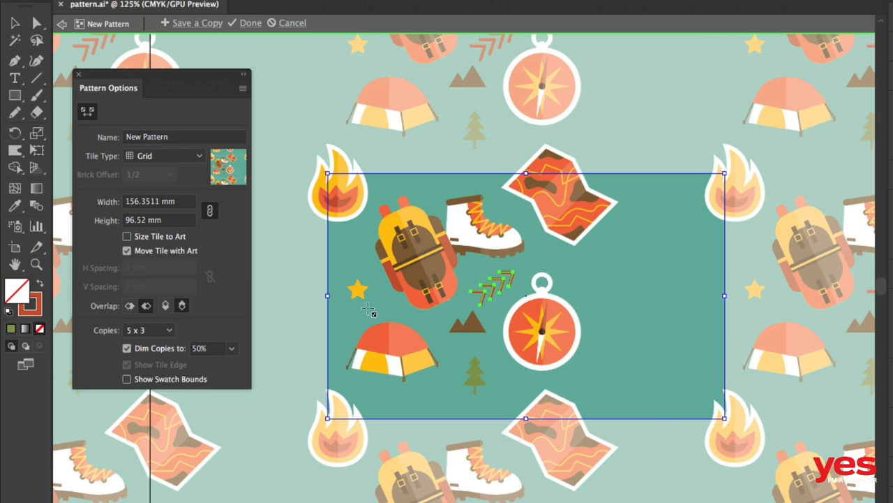
left_click_drag(725, 418, 595, 407)
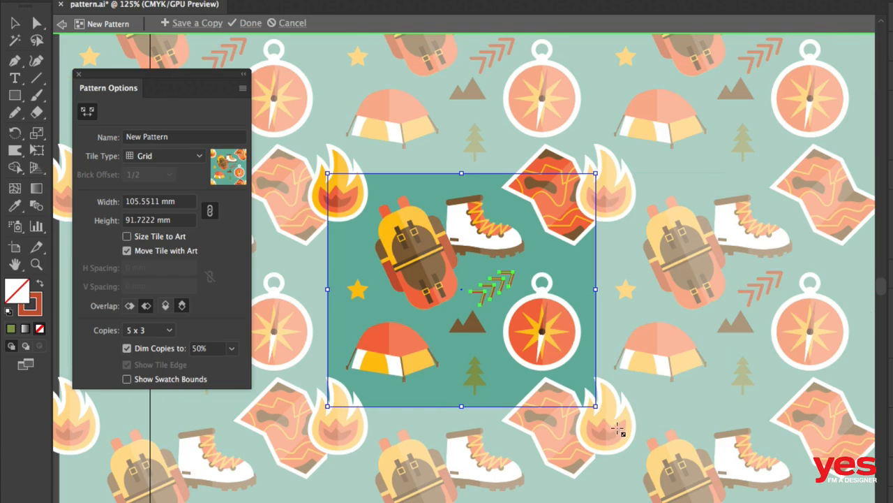
key("v")
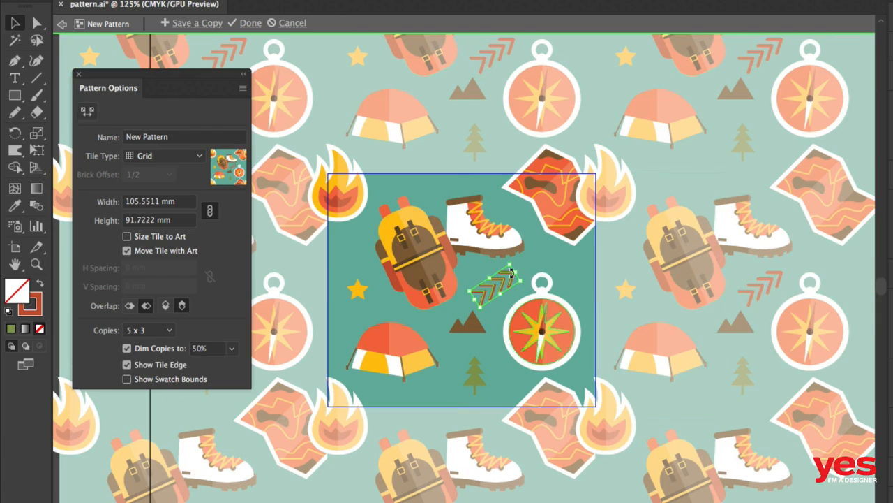
Step: Move the map left over the tile's upper edge near the boot and scale it down
left_click_drag(551, 195, 527, 192)
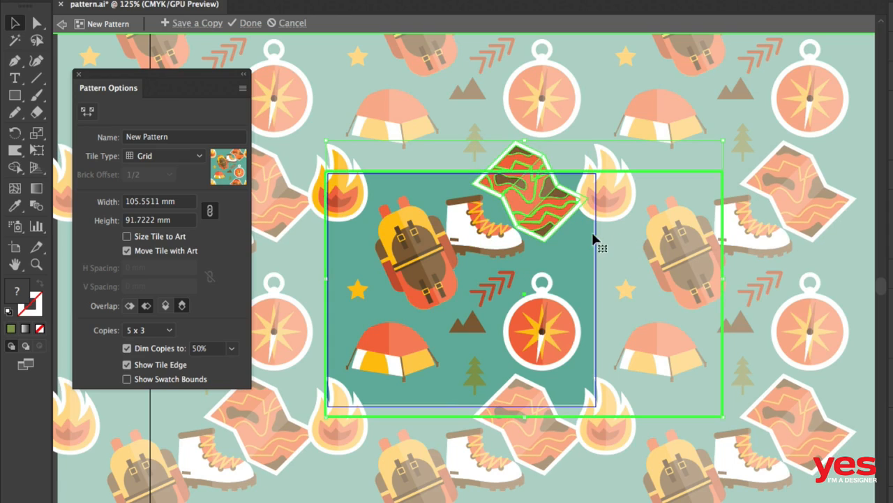
left_click(586, 132)
left_click(543, 225)
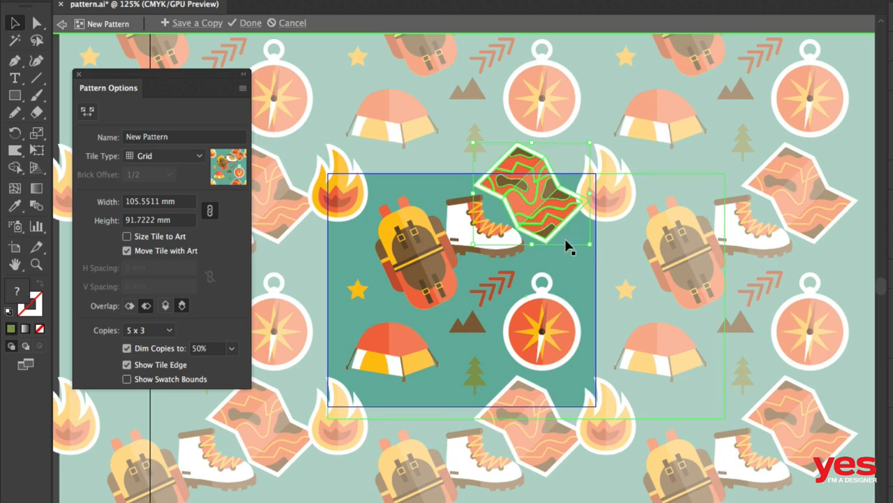
left_click_drag(584, 244, 562, 220)
Step: Shift the backpack and boot together slightly left and down
left_click(409, 241)
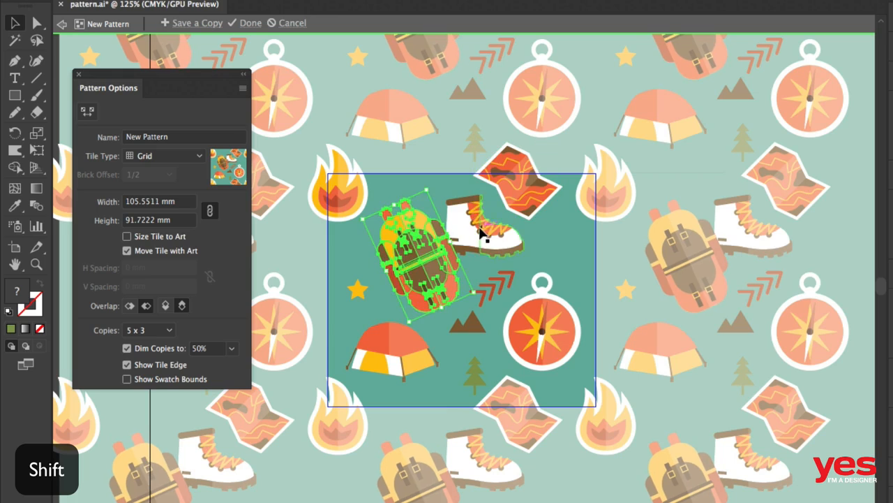
left_click(479, 233, "shift")
left_click_drag(479, 233, 472, 236)
Step: Scale the compass down slightly, tilt it clockwise, and place it just right of the mountains and tree
left_click(557, 330)
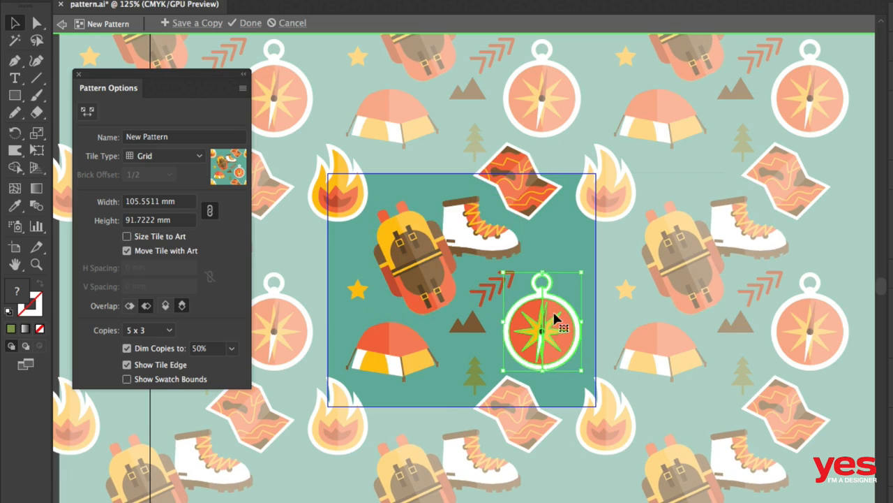
left_click_drag(563, 325, 544, 313)
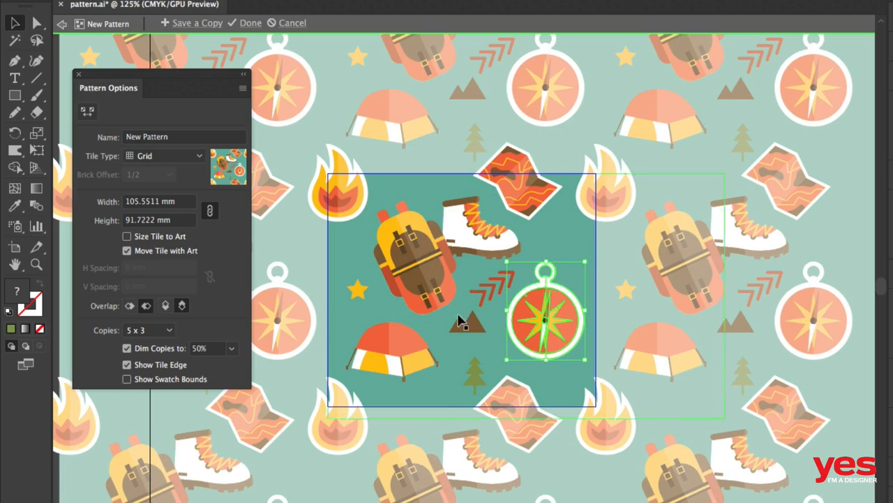
left_click_drag(584, 262, 574, 275)
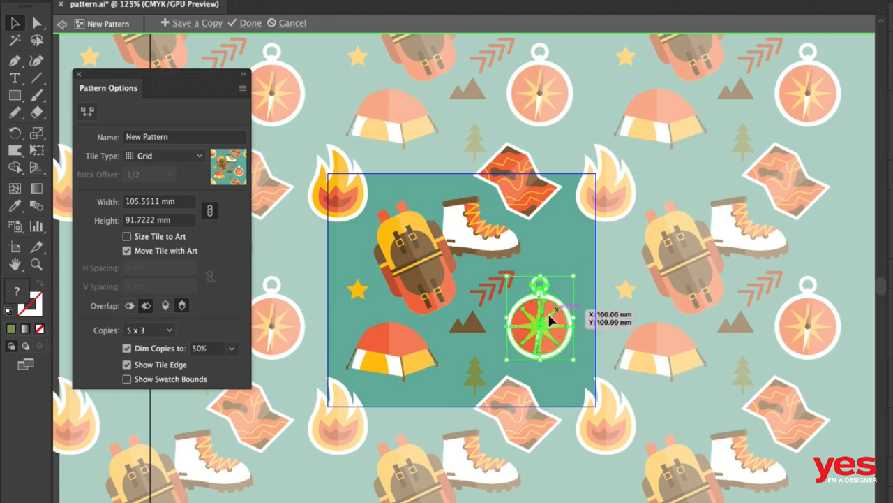
left_click_drag(536, 330, 549, 306)
left_click_drag(588, 244, 609, 268)
left_click_drag(558, 285, 522, 319)
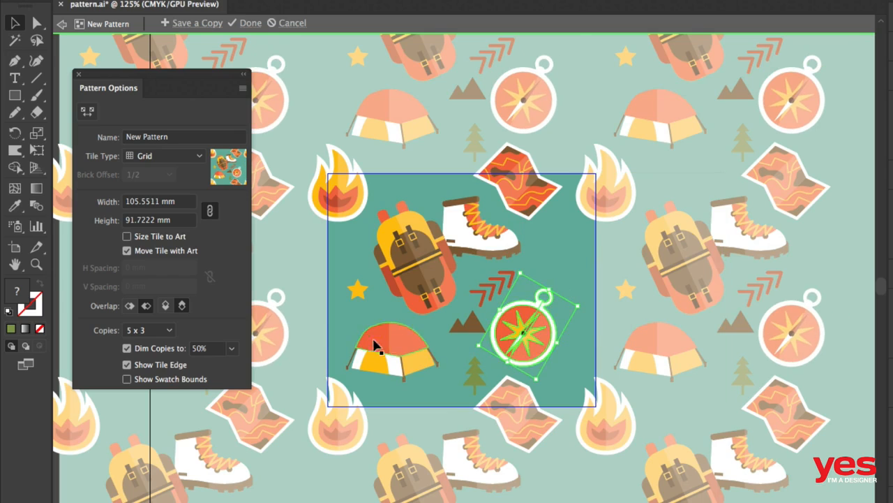
Step: Move the tent over the tile's left edge and tilt it clockwise
left_click_drag(381, 337, 352, 330)
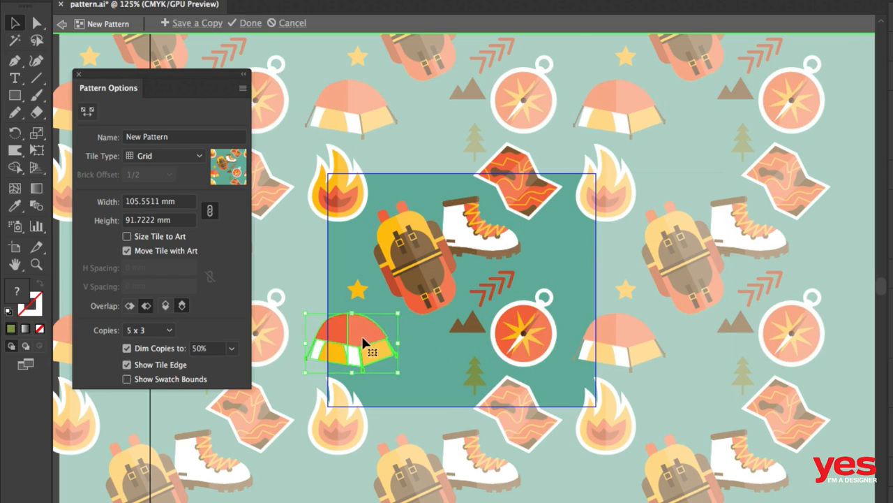
left_click_drag(404, 307, 372, 333)
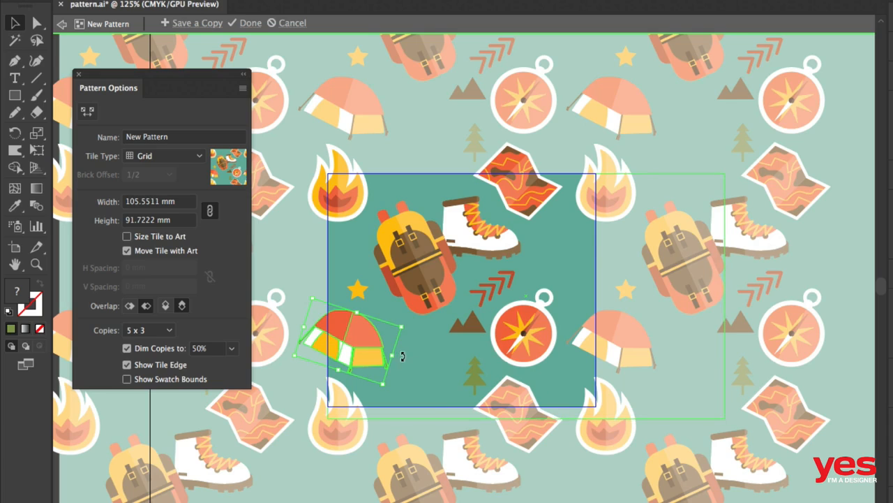
left_click_drag(402, 356, 386, 344)
Step: Duplicate the map, rotate the copy, scale it to about 18 × 17 mm, and place it between the tent and tree
left_click(527, 217)
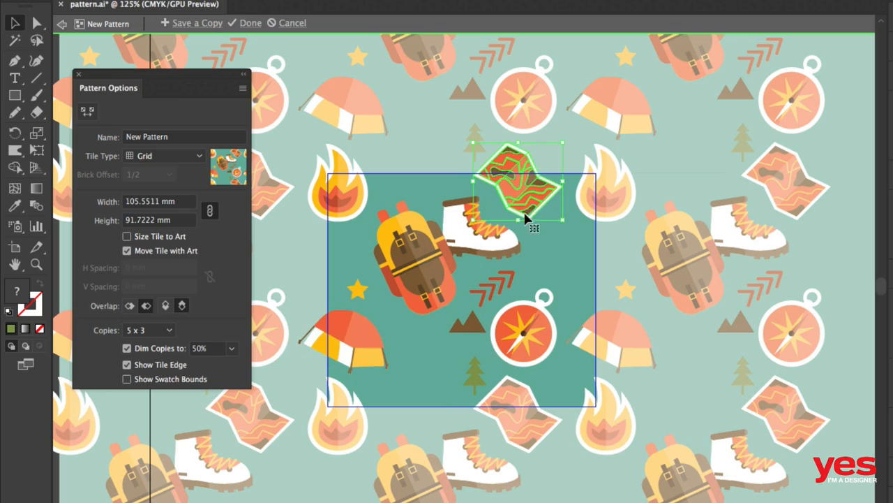
left_click_drag(527, 197, 439, 357)
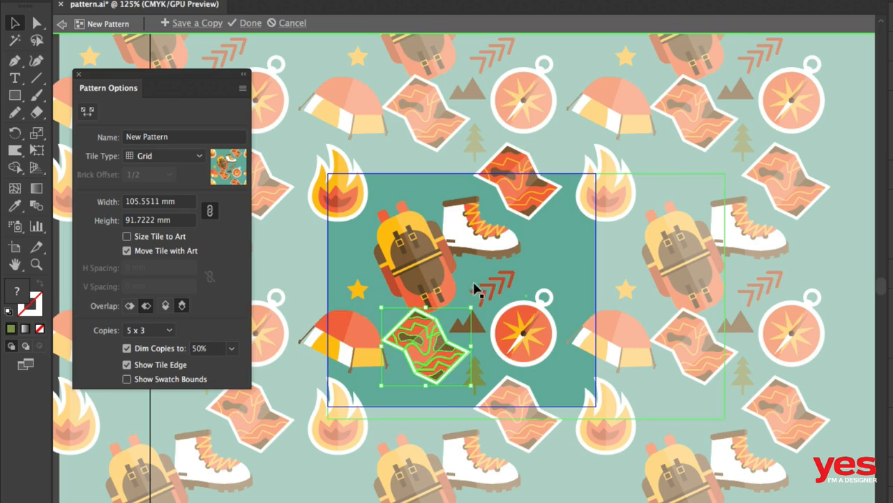
left_click_drag(472, 299, 440, 279)
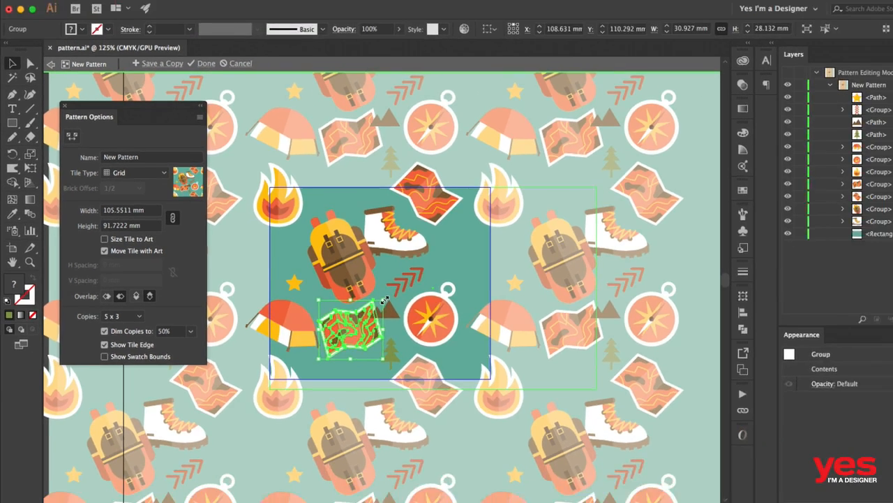
left_click_drag(465, 312, 437, 326)
left_click_drag(339, 309, 351, 340)
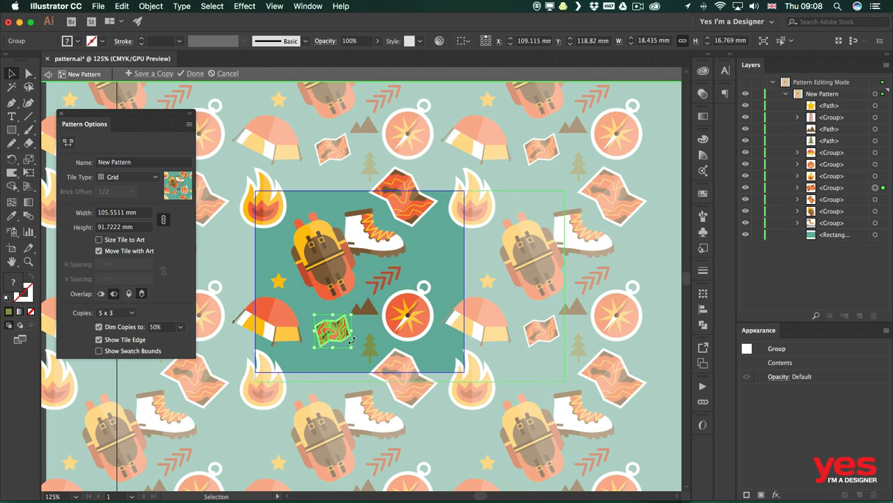
Step: Recolor the small map by randomly changing its color order so brown and yellow swap, and apply the change
left_click(439, 42)
left_click_drag(702, 129, 564, 86)
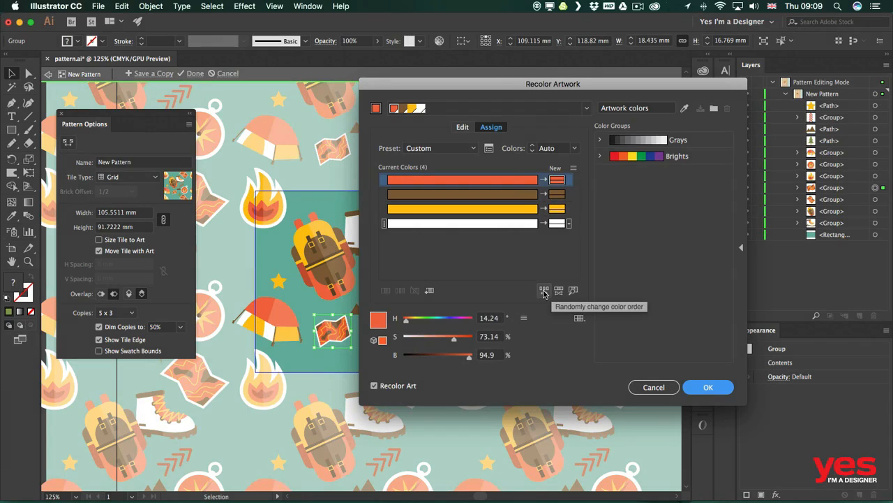
left_click(544, 291)
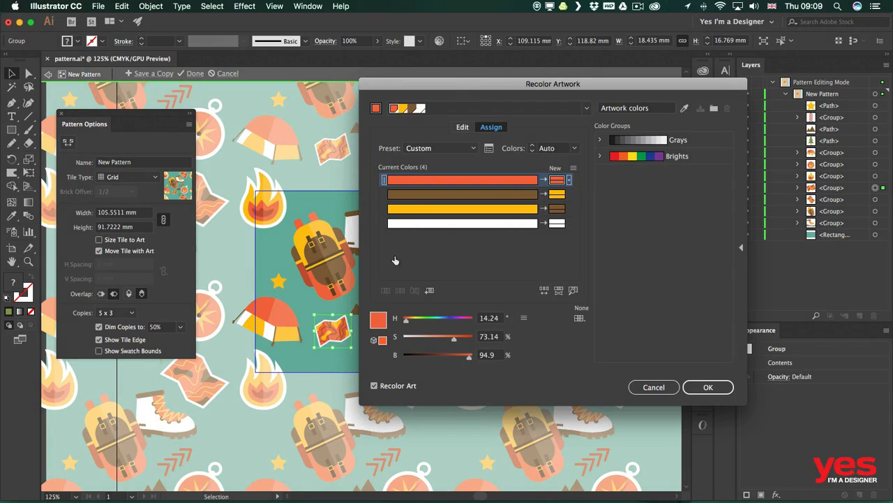
left_click_drag(461, 87, 591, 91)
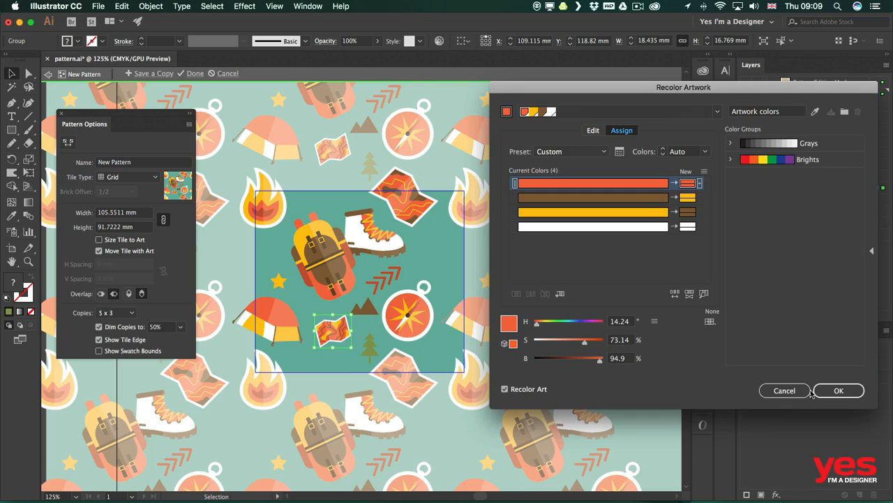
left_click(840, 391)
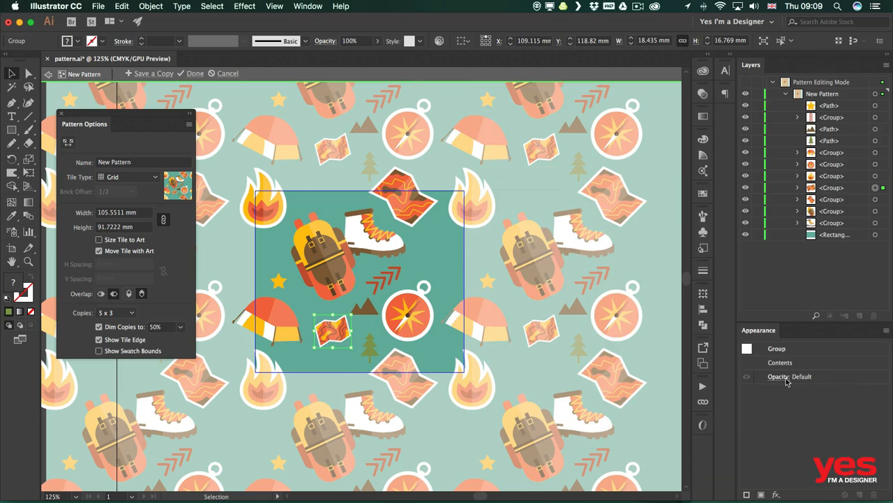
Step: Duplicate the backpack, scale the copy to about 14 × 20 mm, tilt it clockwise, and place it above the compass
left_click(472, 269)
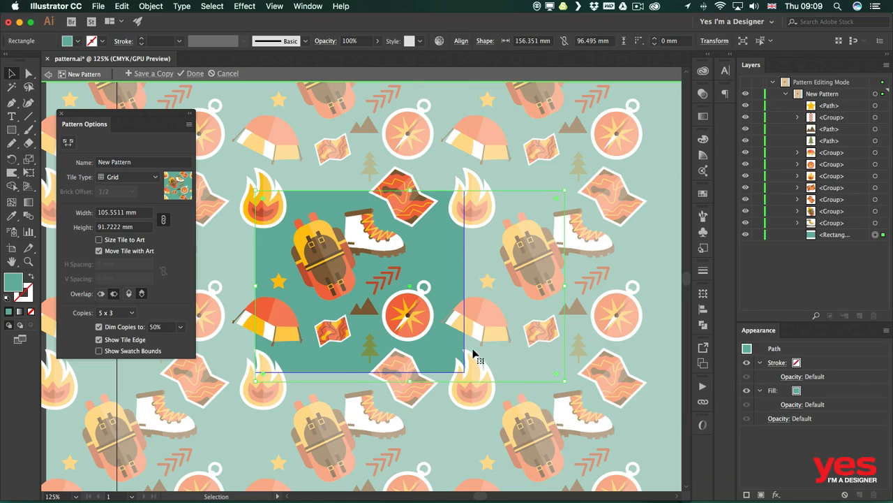
left_click(329, 292)
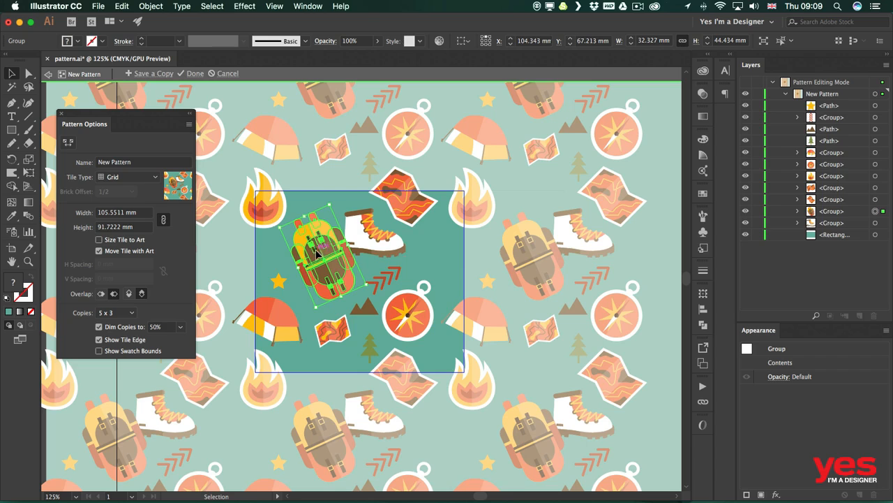
left_click_drag(318, 254, 429, 253)
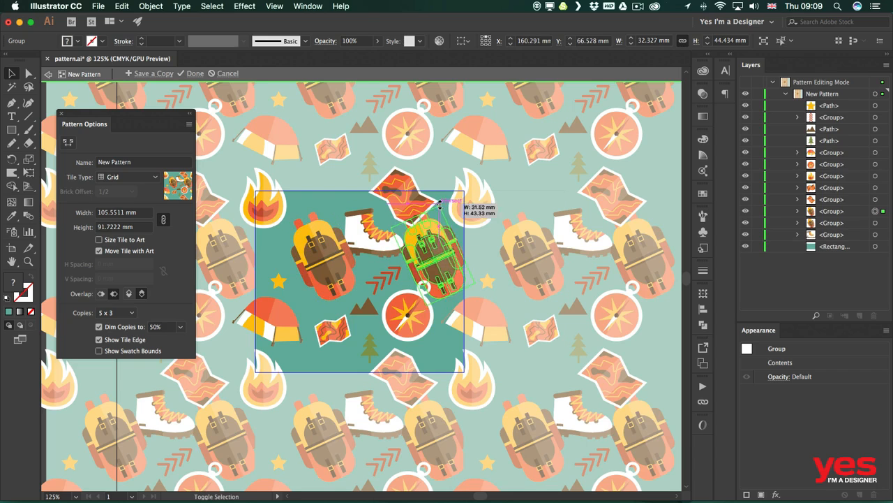
left_click_drag(440, 204, 451, 262)
key("r")
key("v")
left_click_drag(432, 272, 441, 243)
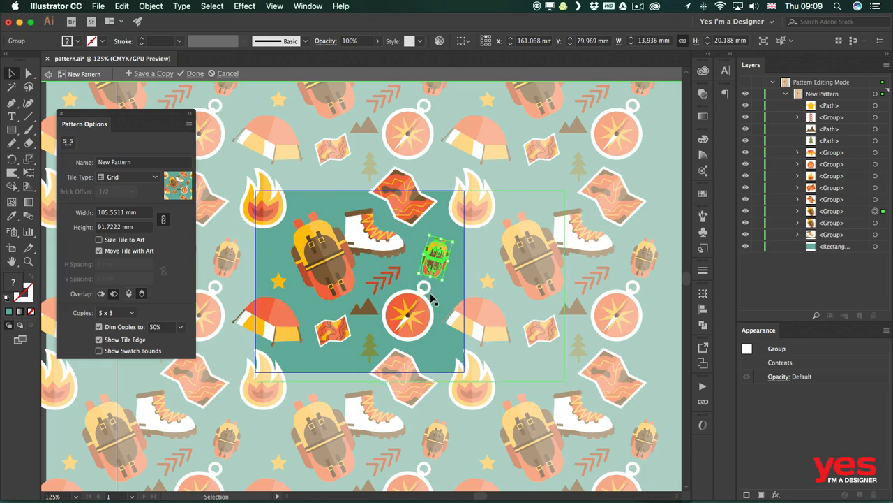
Step: Recolor the small backpack by randomly changing its color order until orange becomes dark brown and brown becomes red, and apply the change
left_click(439, 42)
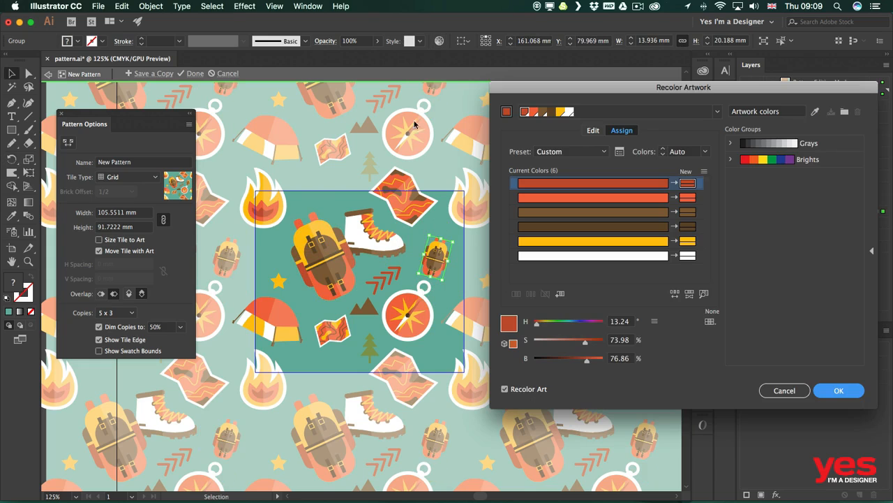
left_click(675, 296)
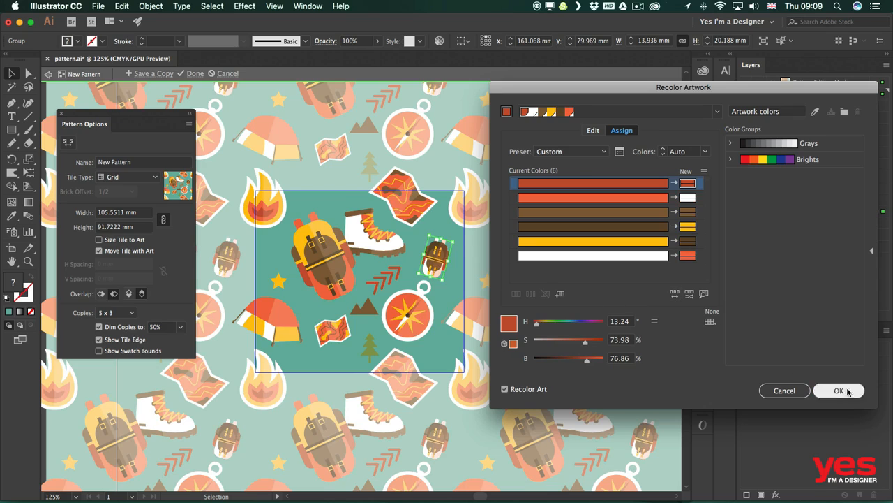
left_click(674, 296)
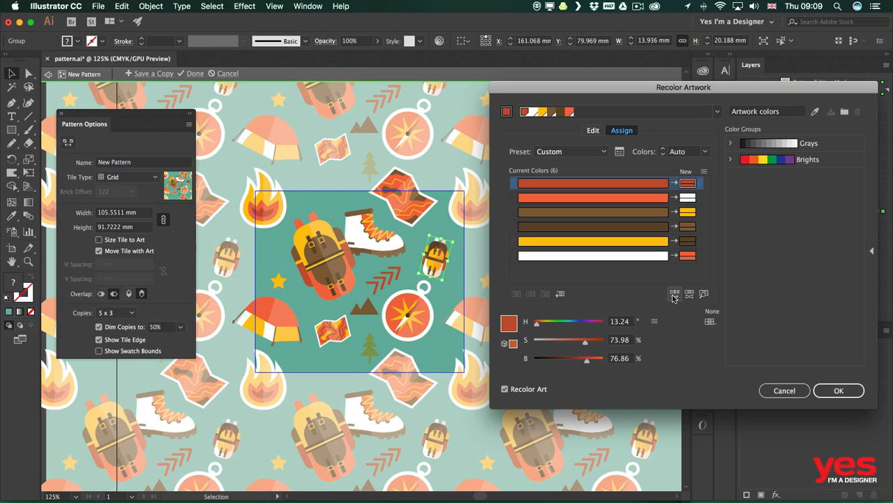
left_click(674, 296)
left_click(675, 293)
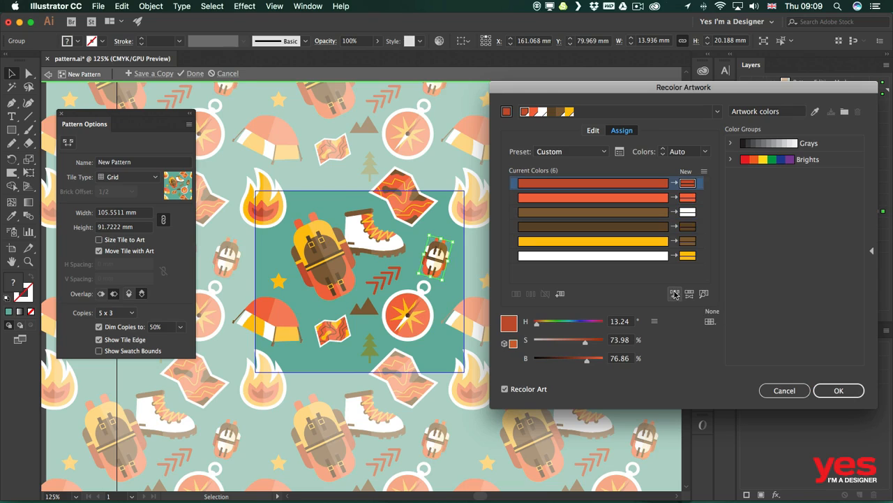
left_click(675, 294)
left_click(675, 294)
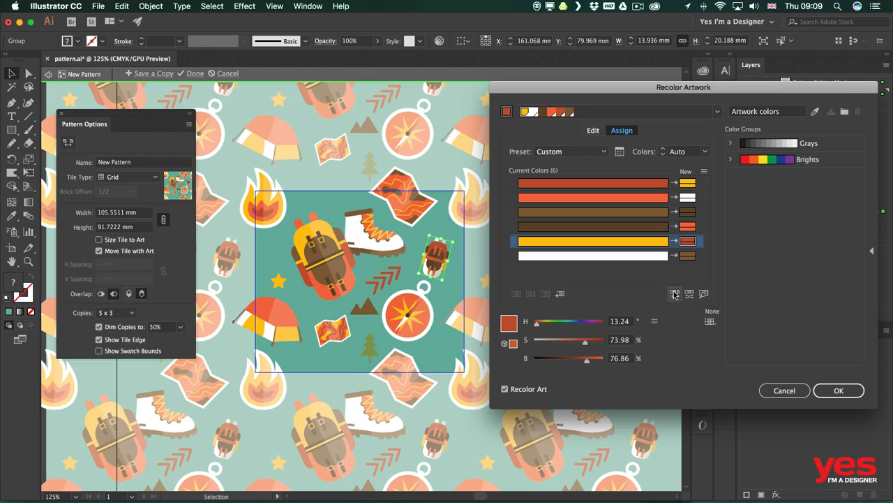
left_click(674, 294)
left_click(675, 294)
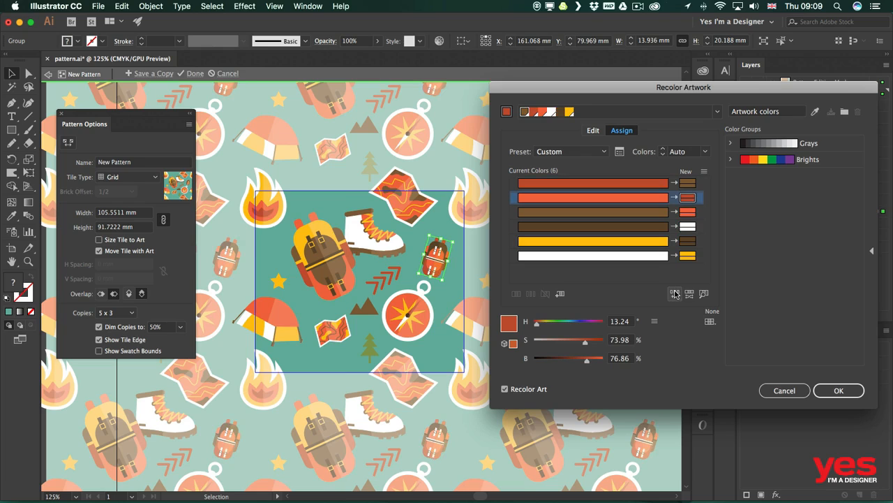
left_click(675, 294)
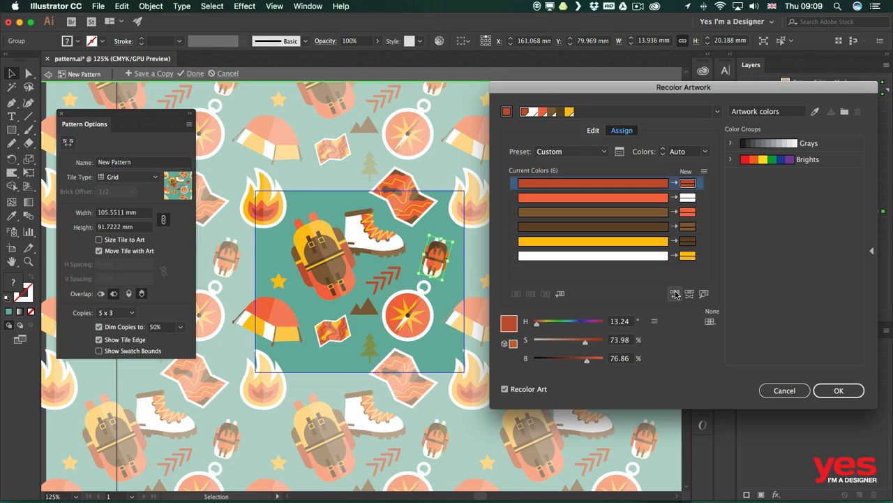
left_click(675, 294)
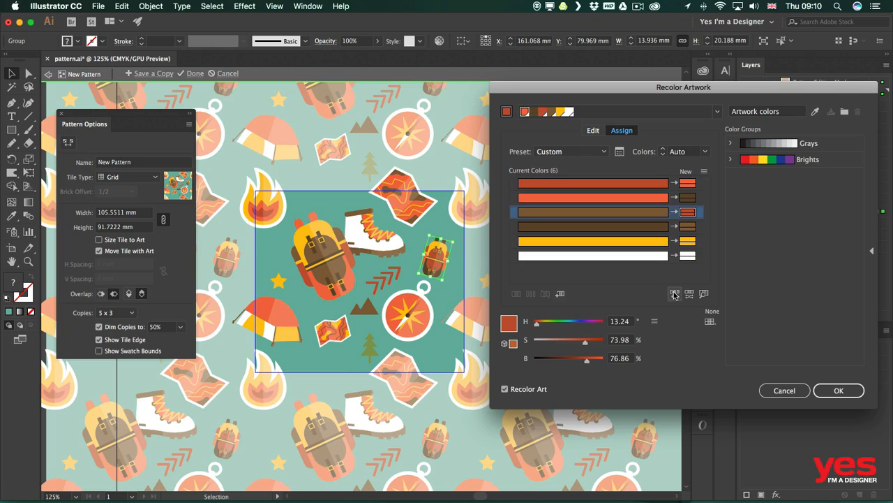
left_click(837, 390)
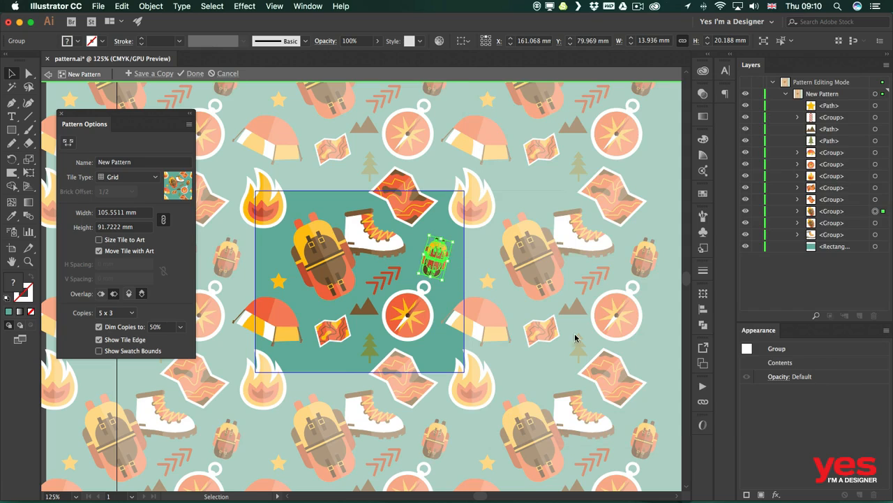
left_click(480, 260)
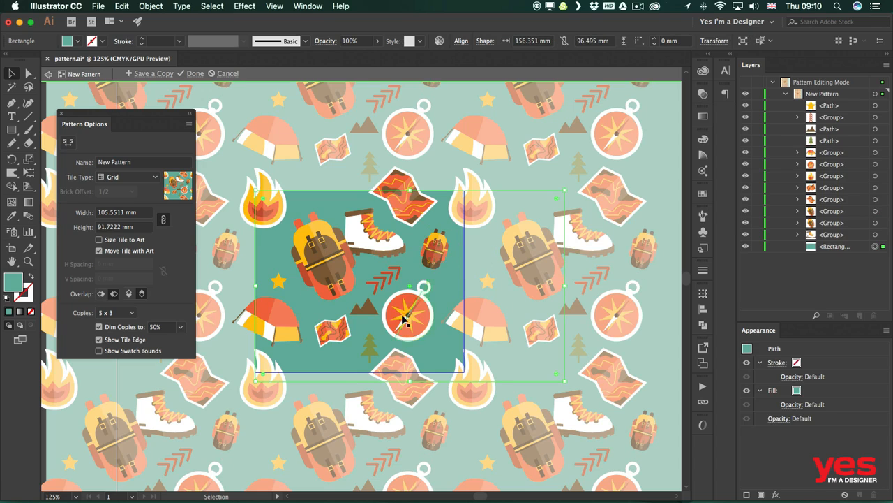
Step: Move the brown mountains onto the tile's top edge between campfire and large map, and move the star up beside the large backpack
left_click_drag(365, 305, 321, 195)
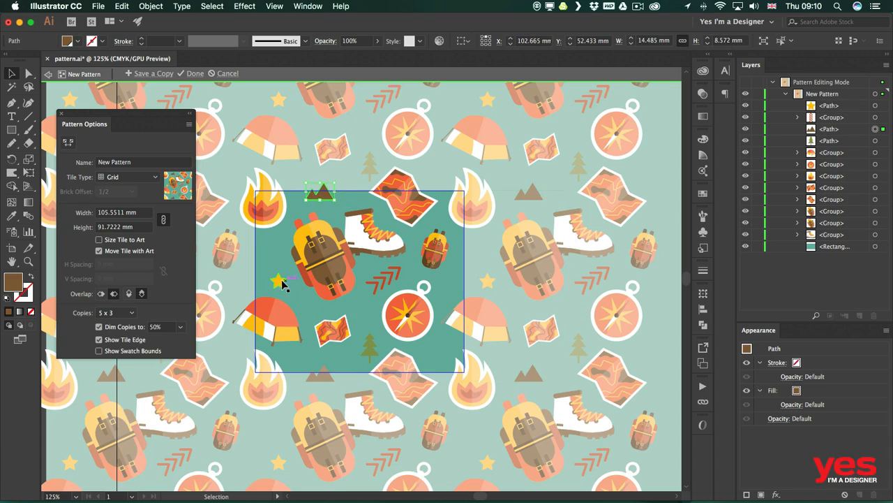
left_click_drag(282, 284, 275, 251)
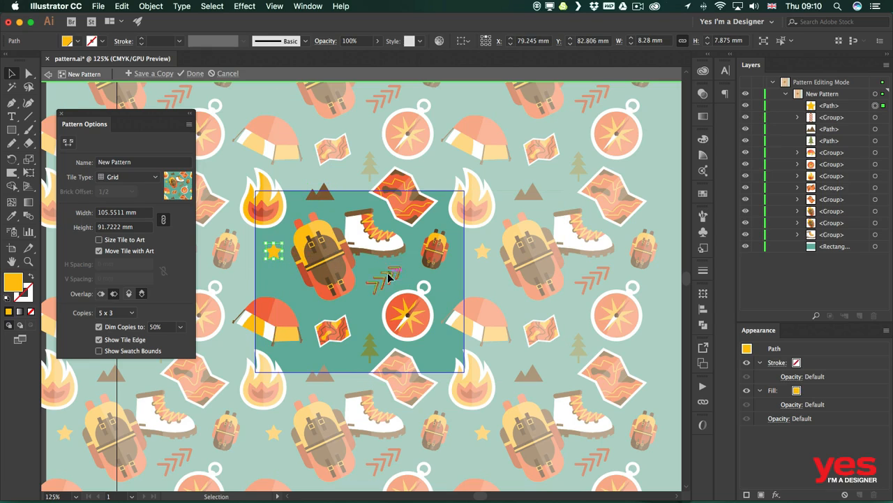
Step: Duplicate the red arrows, make the copy about 14 × 10 mm, rotate it, and place it between the star and tent
left_click_drag(390, 273, 236, 265)
key("r")
key("v")
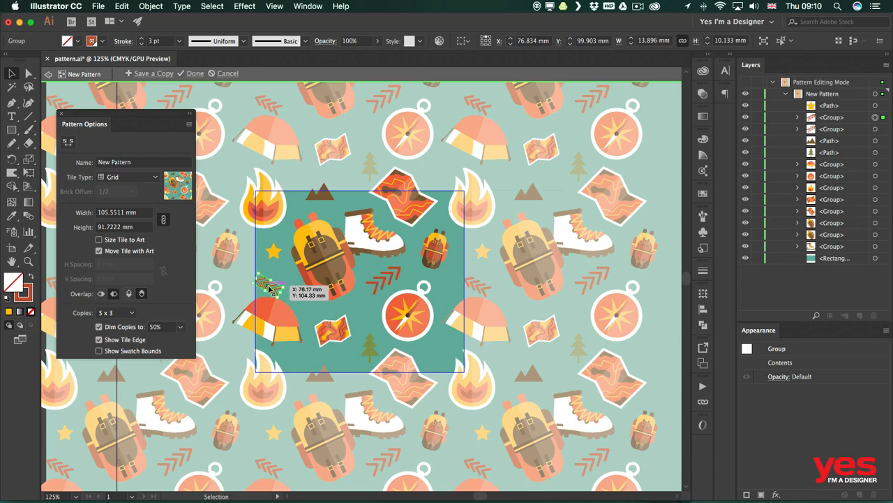
left_click_drag(271, 289, 292, 285)
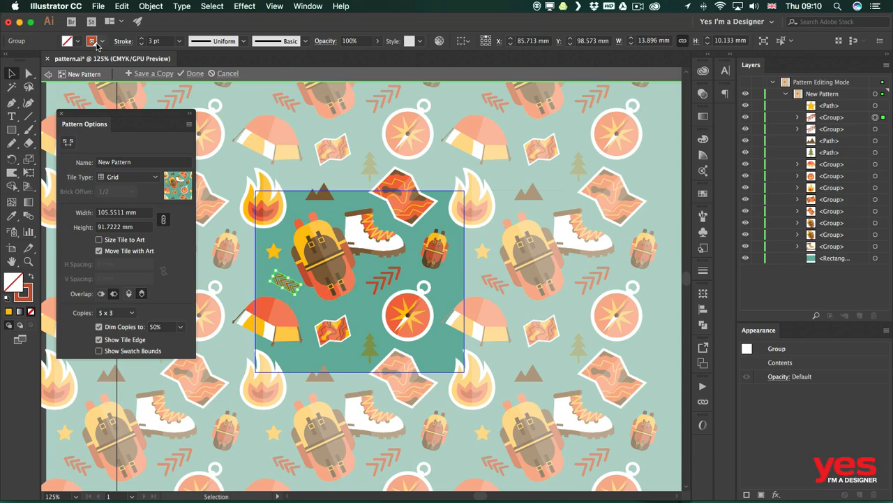
Step: Change the copied arrows' stroke color to white
left_click(92, 41)
left_click(54, 84)
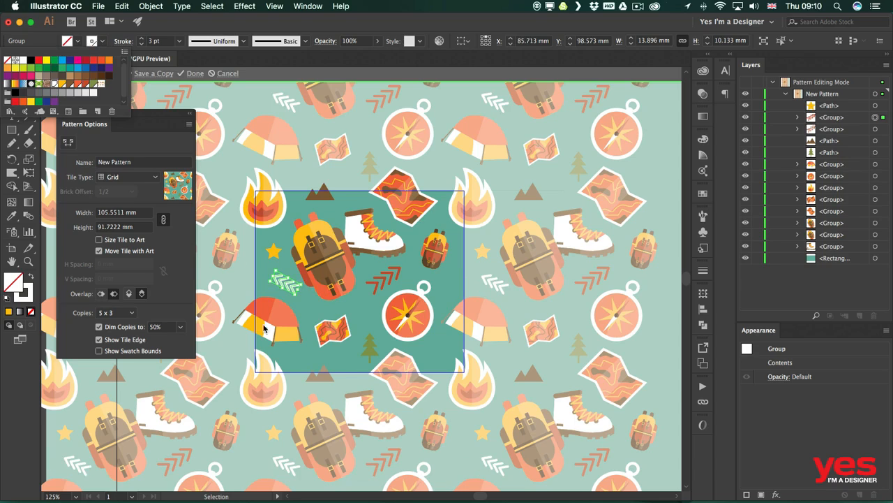
left_click(320, 310)
left_click(322, 319)
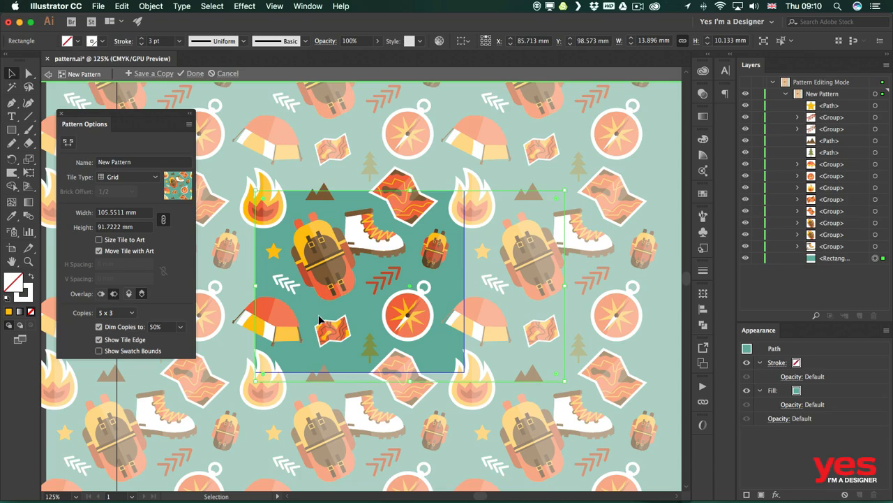
Step: Duplicate the green tree to the tile's right edge above the compass, and fill the copy with brown
left_click_drag(367, 347, 454, 280)
left_click(67, 40)
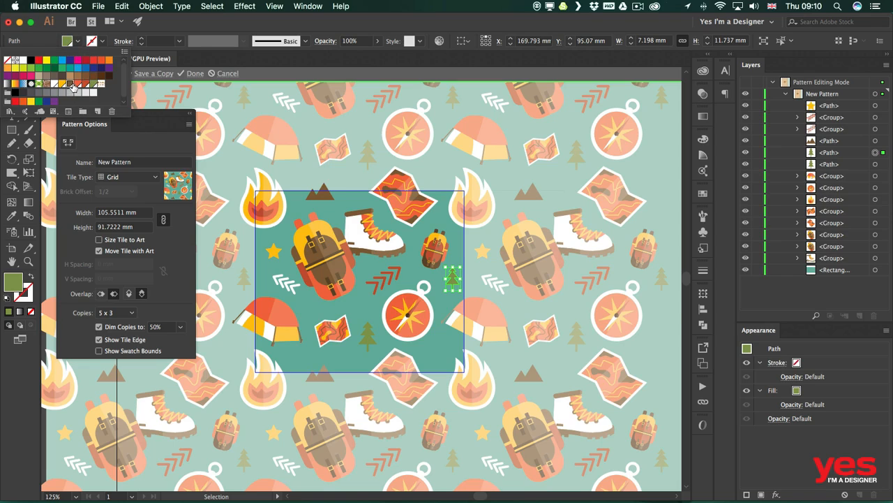
left_click(69, 84)
left_click(328, 199)
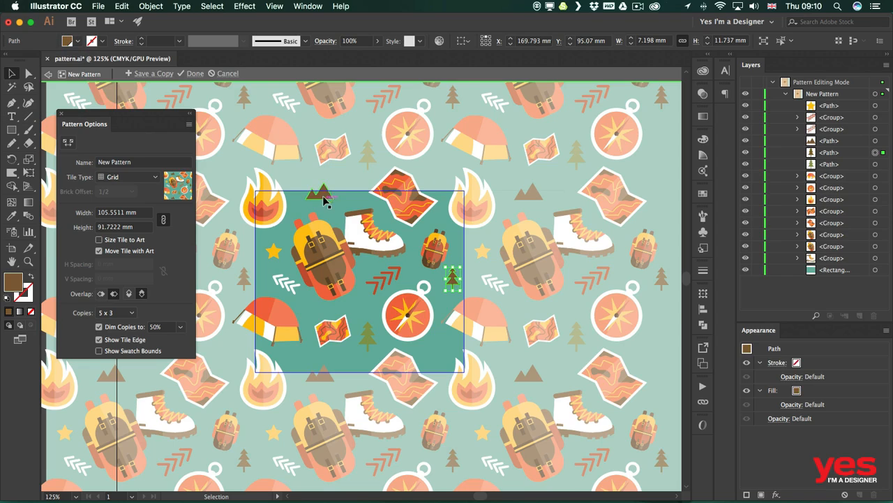
Step: Duplicate the mountains below the compass near the tile's lower-right corner at about 11 × 6.5 mm, and mirror the copy horizontally
left_click(328, 199)
left_click_drag(324, 196, 569, 307)
key("o")
key("z")
key("o")
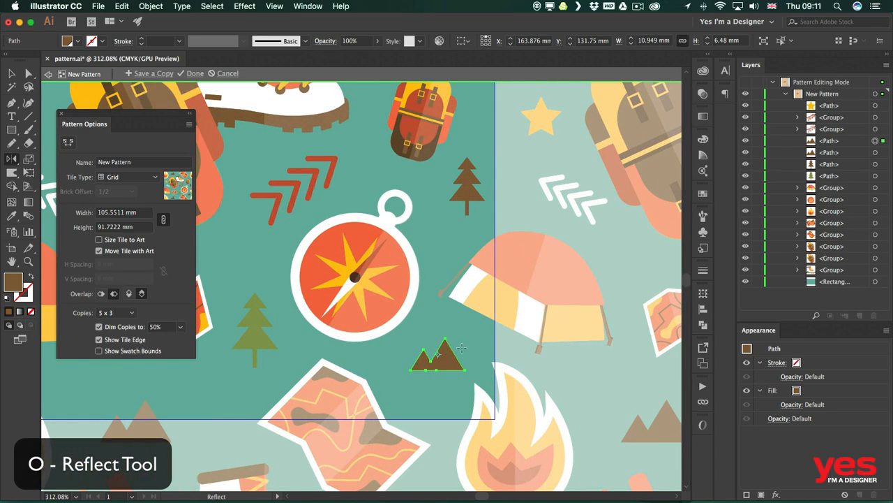
left_click_drag(462, 347, 396, 338)
key("v")
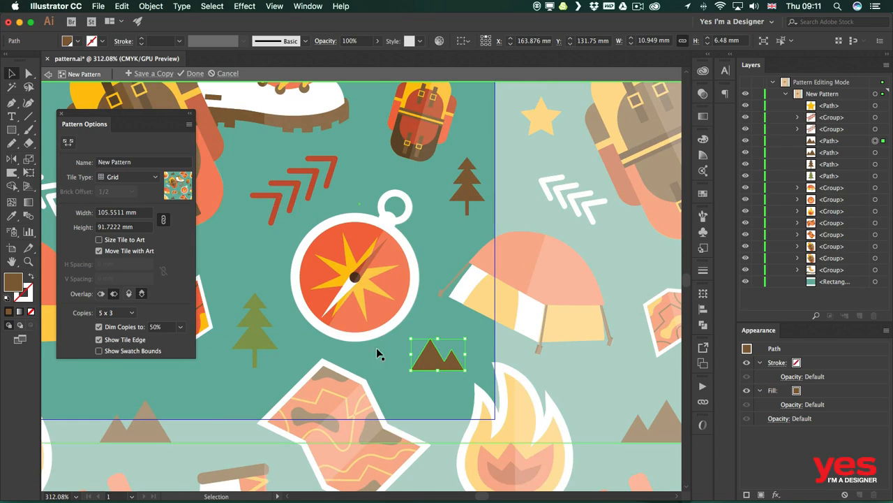
Step: Fill the small mirrored mountains with dark red
left_click(75, 41)
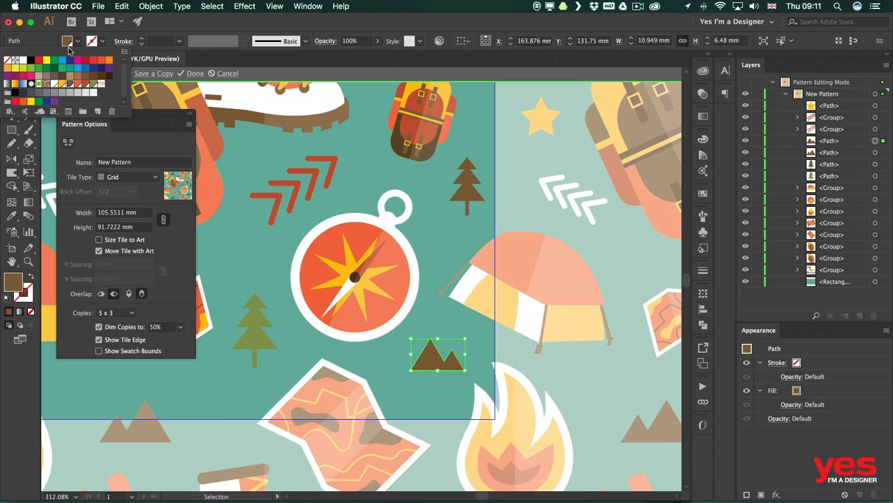
left_click(85, 85)
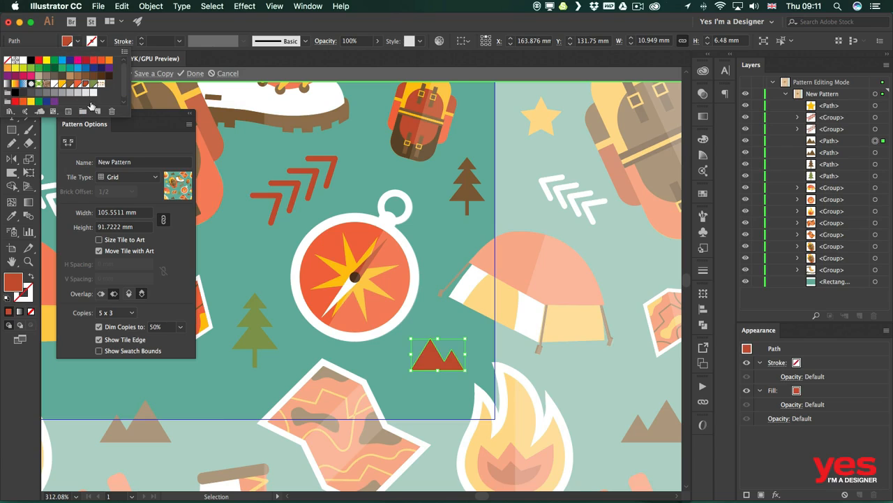
left_click(437, 318)
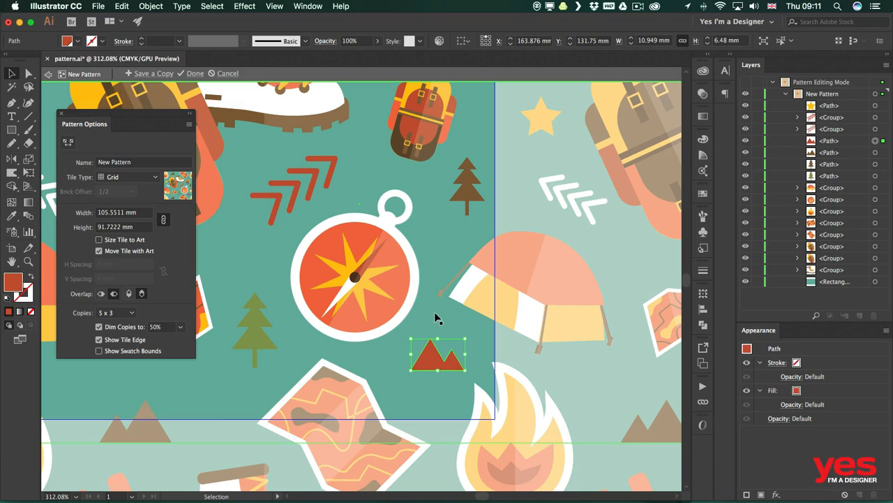
left_click(435, 319)
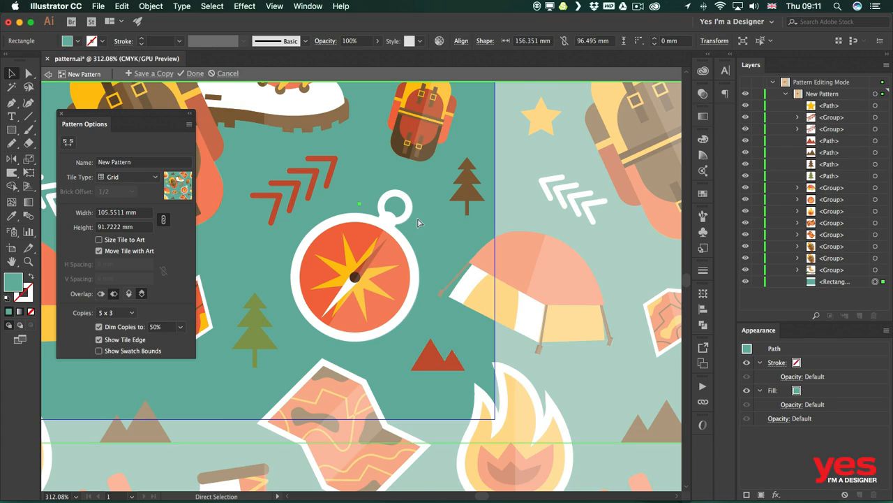
Step: Scale the red arrows down slightly and nudge the compass below them
key("super+minus")
key("super+minus")
key("super+minus")
left_click_drag(362, 238, 433, 278)
left_click(427, 275)
left_click_drag(446, 309, 443, 305)
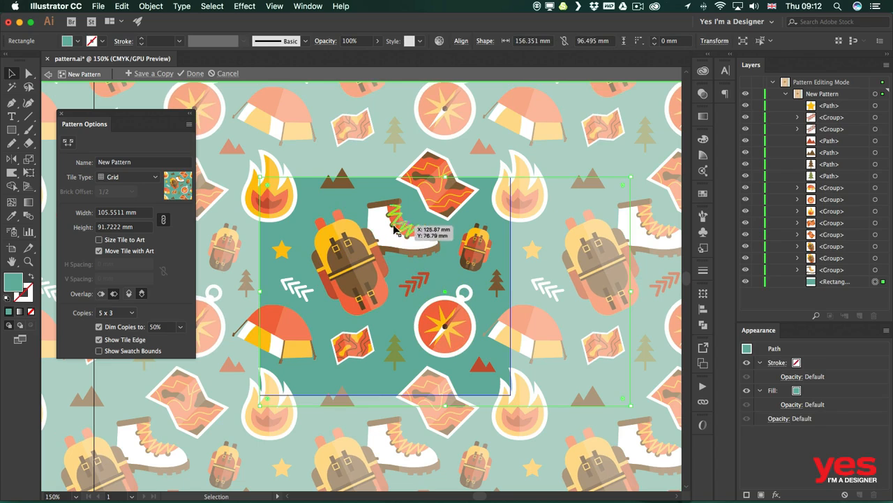
Step: Duplicate the hiking boot, scale the copy down, and mirror it horizontally beside the tent
left_click_drag(393, 230, 338, 181)
left_click_drag(400, 153, 312, 370)
key("o")
key("v")
Step: Bring the small boot to the front, rotate it against the tent's right corner, and adjust the tent's position
left_click(293, 331, "shift")
key("super+shift+bracketright")
key("r")
left_click_drag(336, 340, 304, 329)
key("v")
left_click_drag(310, 362, 291, 338)
Step: Rotate the small map upright between the small boot and green tree, and nudge the tree closer to the compass
left_click_drag(353, 343, 357, 350)
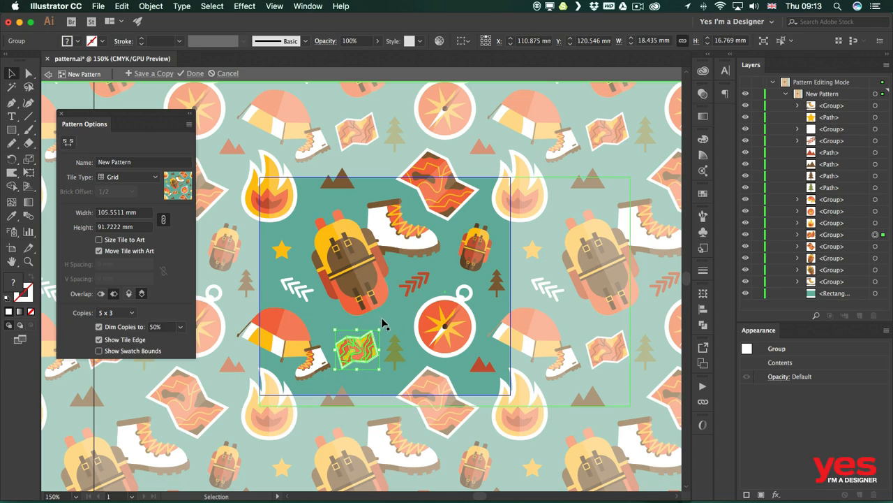
key("r")
left_click_drag(388, 316, 373, 378)
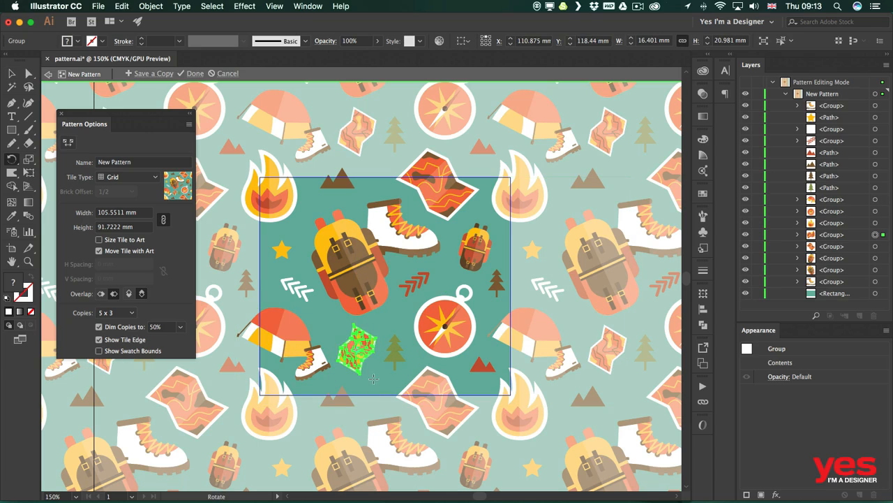
key("v")
left_click_drag(377, 324, 370, 355)
left_click_drag(396, 343, 401, 331)
left_click(485, 319)
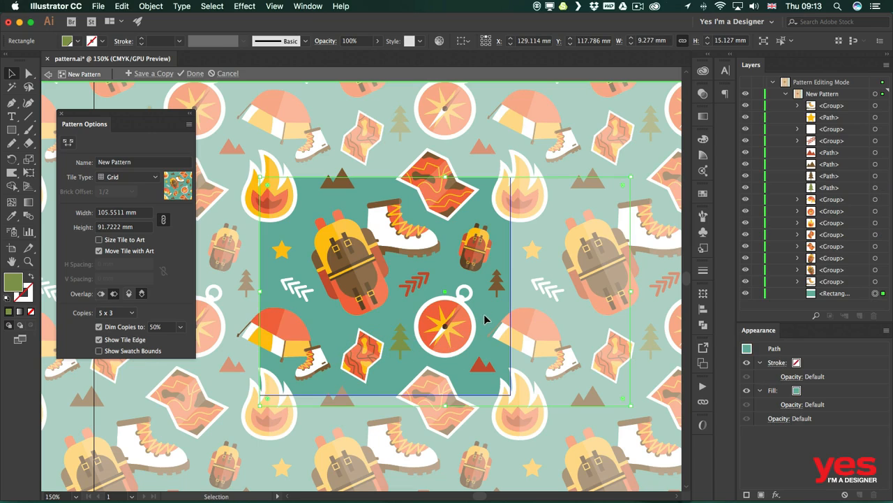